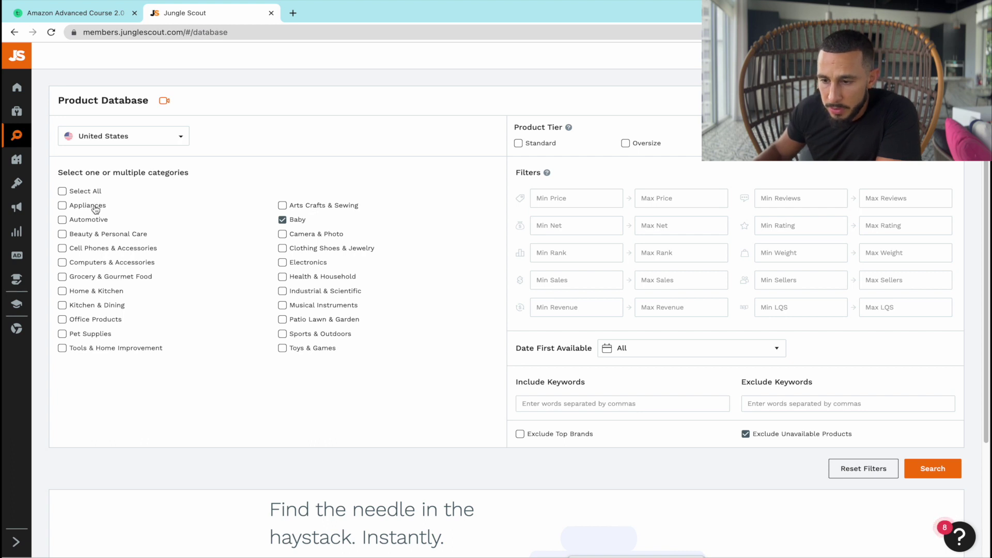
- Add Beauty & Personal Care, Home & Kitchen, Kitchen & Dining, Office Products, Pet Supplies and Tools & Home Improvement to the selected categories
left_click(97, 236)
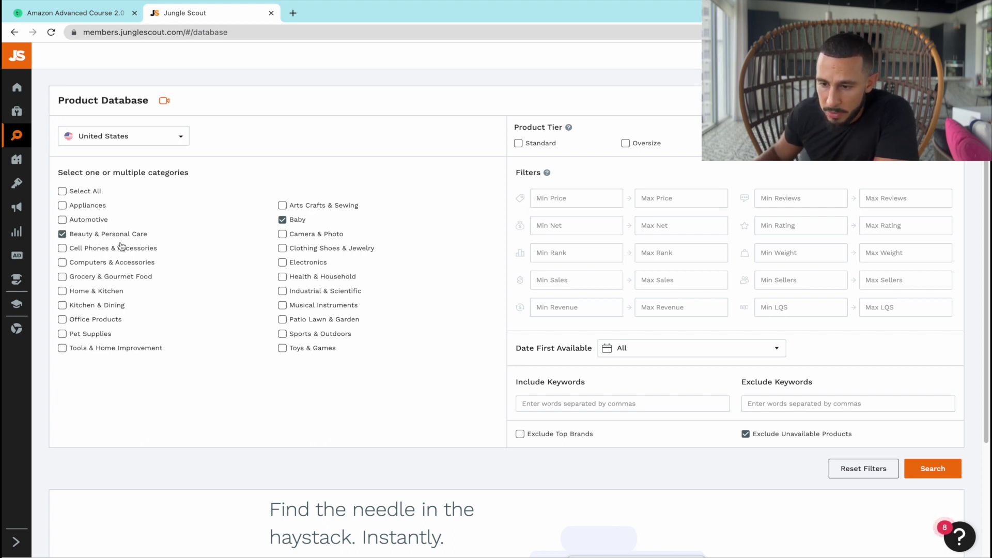
left_click(112, 291)
left_click(115, 306)
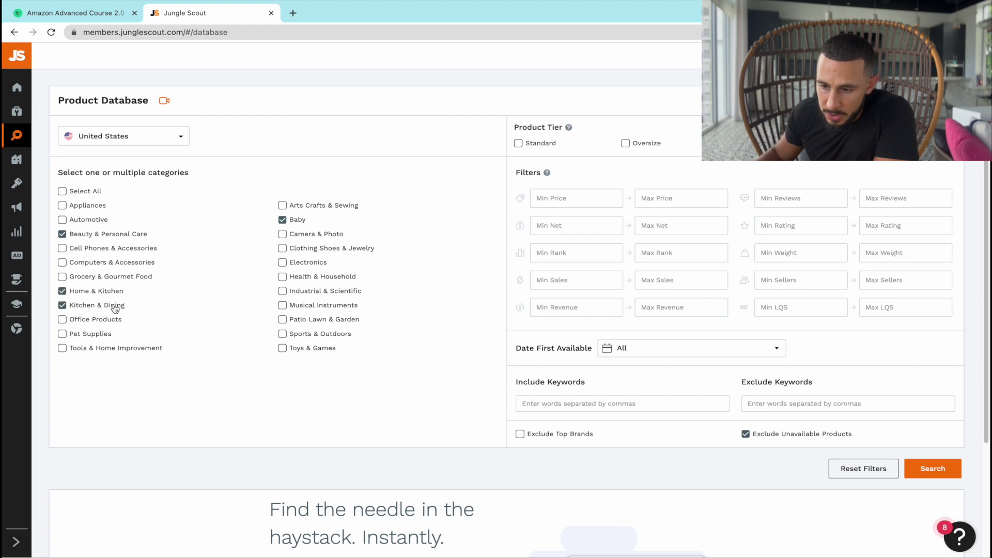
left_click(106, 321)
left_click(105, 336)
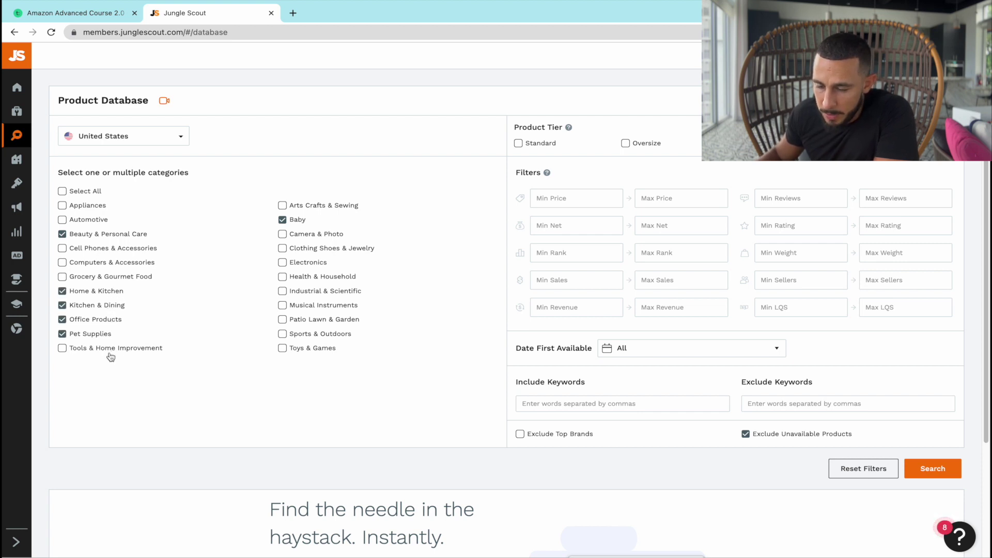
left_click(109, 350)
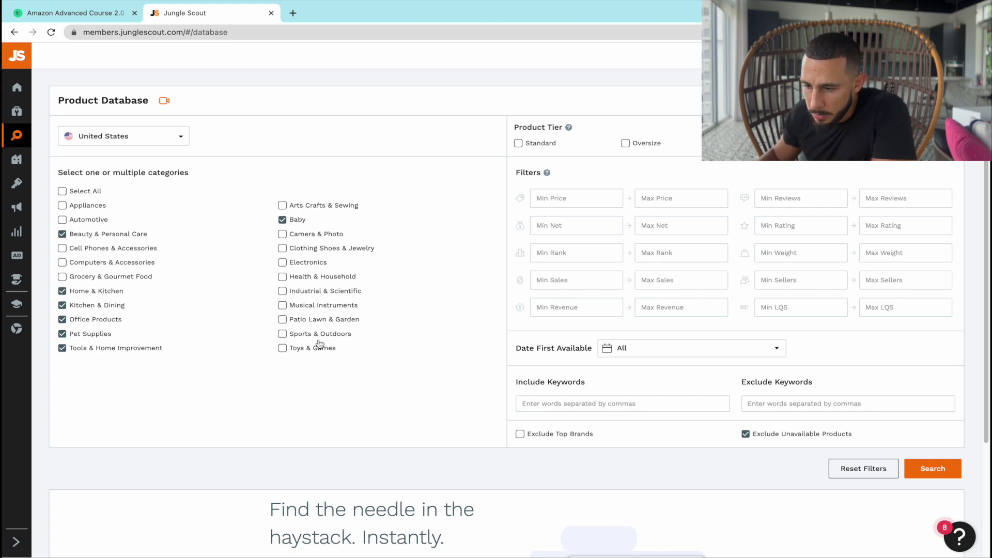
left_click(322, 207)
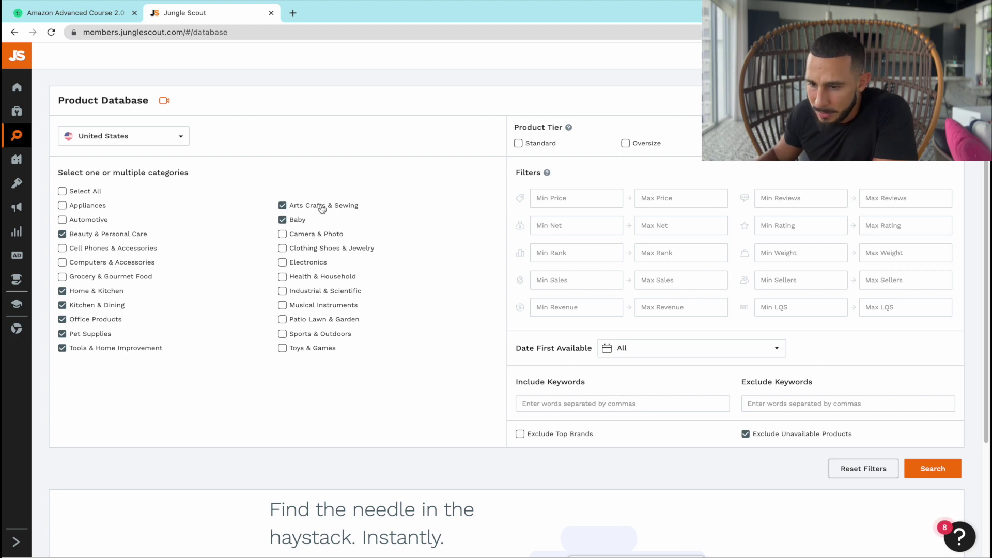
left_click(320, 207)
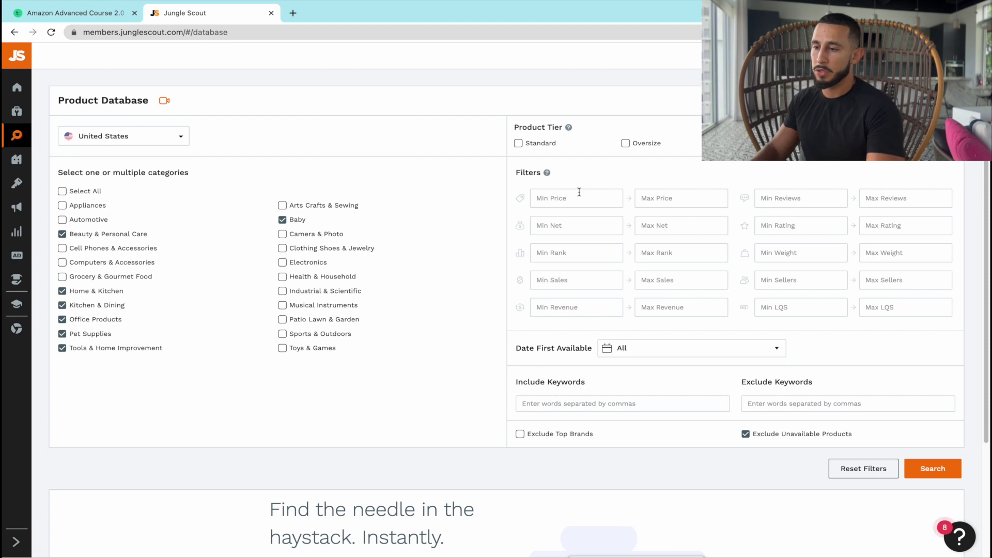
- Set the price range filter to 15–80 and restrict the seller type to FBA
left_click(579, 194)
type("1")
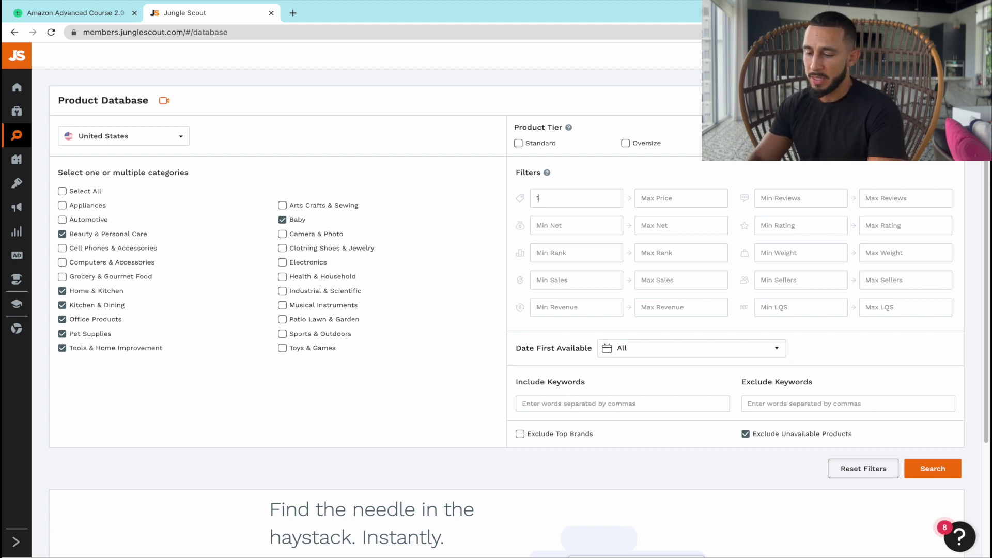
type("5")
left_click(655, 198)
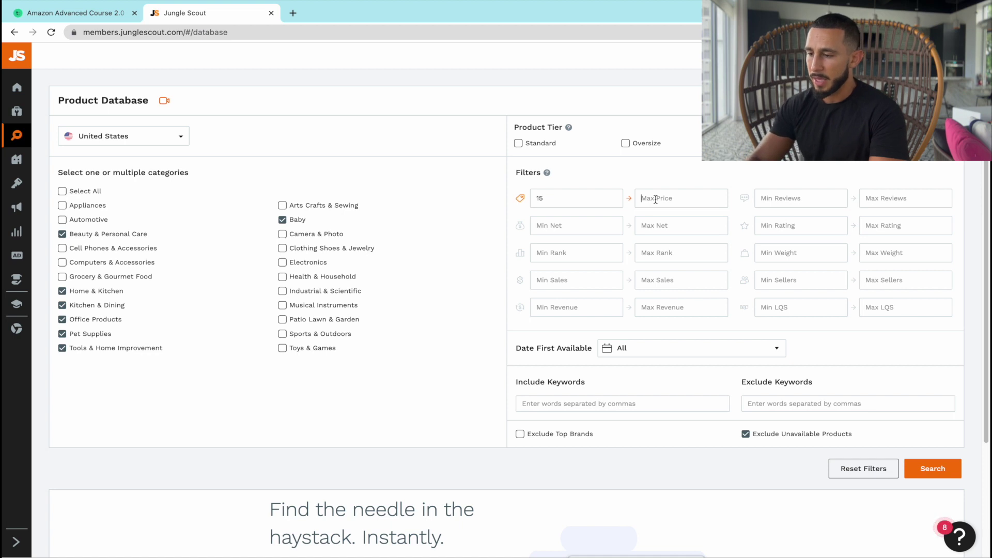
type("80")
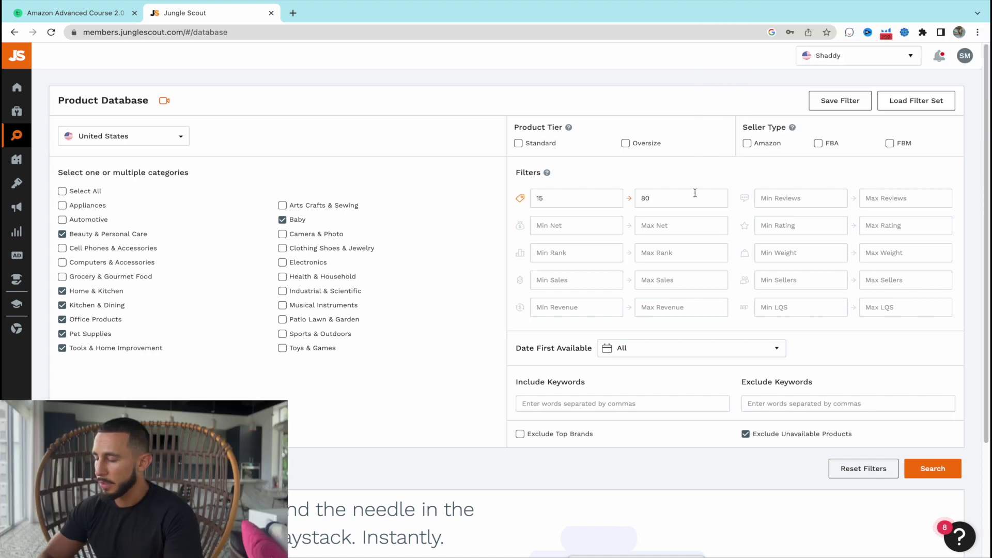
left_click(818, 143)
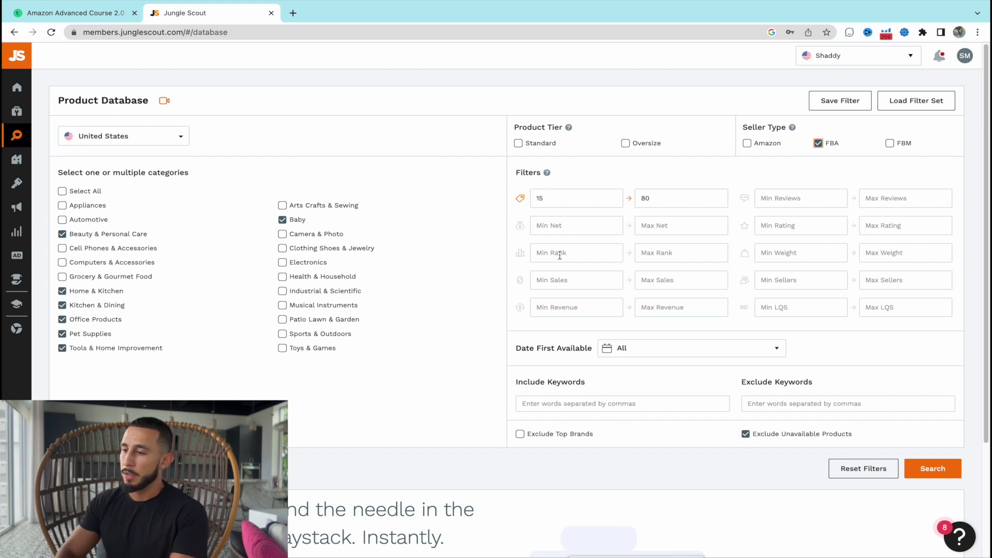
- Set the minimum net and minimum sales filters to 8000 and the maximum weight filter to 3
left_click(557, 228)
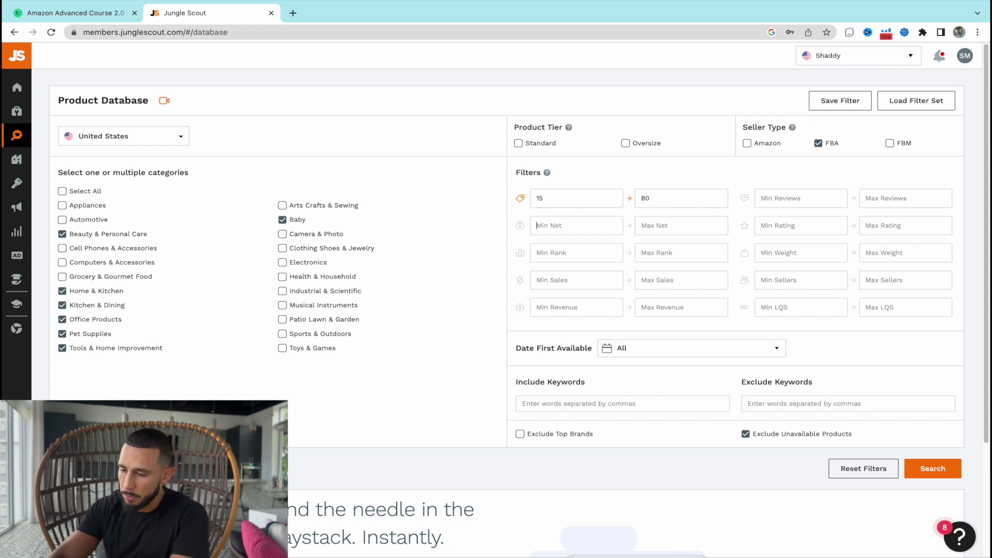
type("8000")
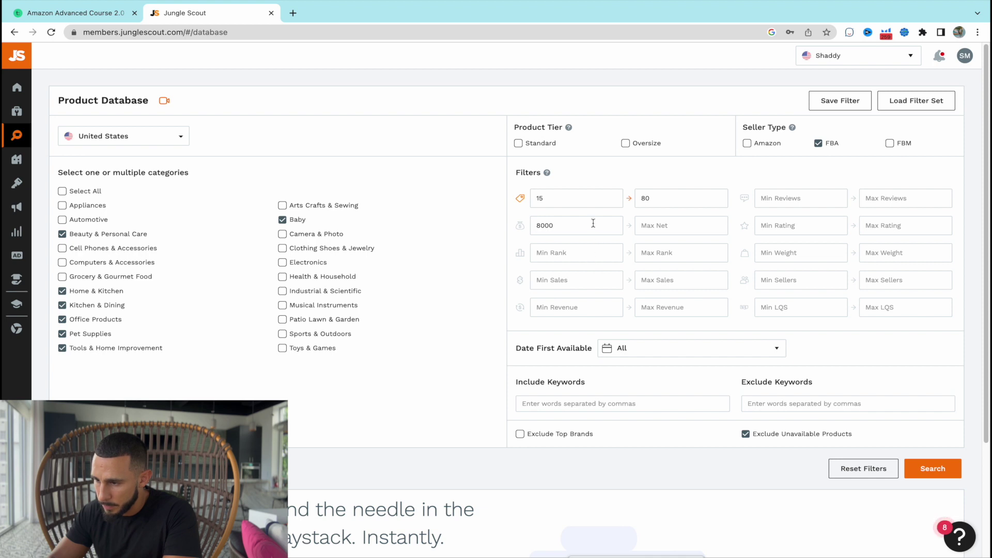
key("ctrl+a")
key("ctrl+c")
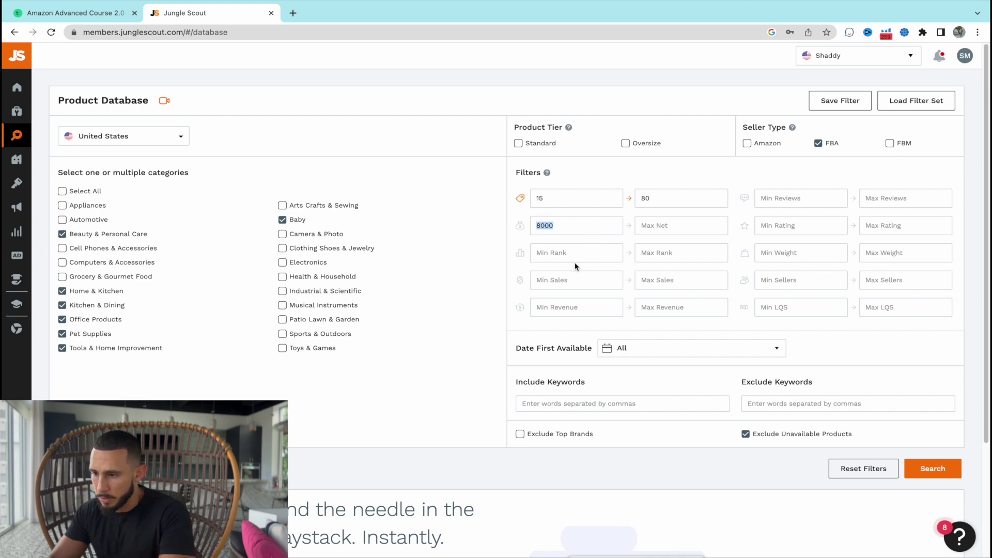
left_click(566, 280)
key("ctrl+v")
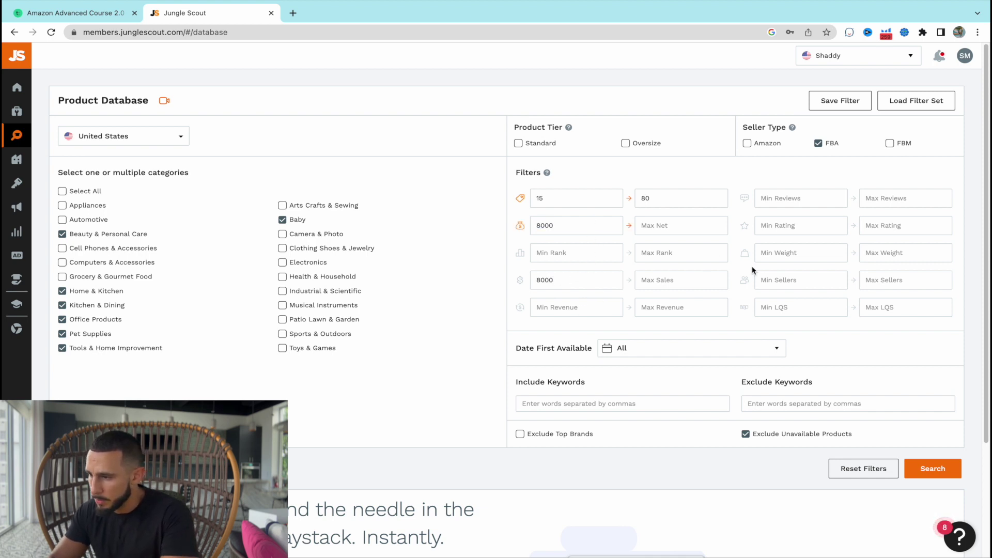
left_click(882, 251)
type("3")
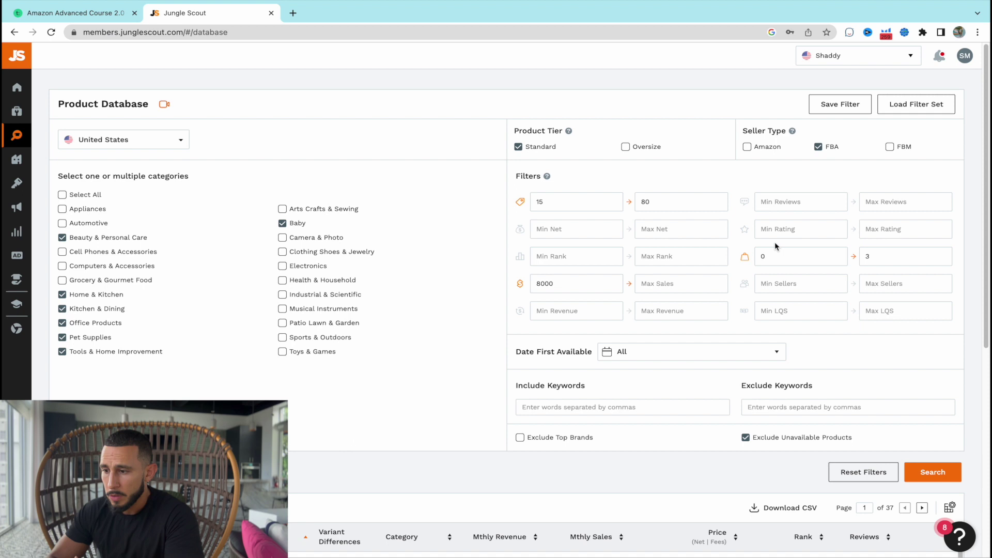
- Review the product filters, focusing on the minimum sales and maximum weight values
scroll(775, 247, "down", 1)
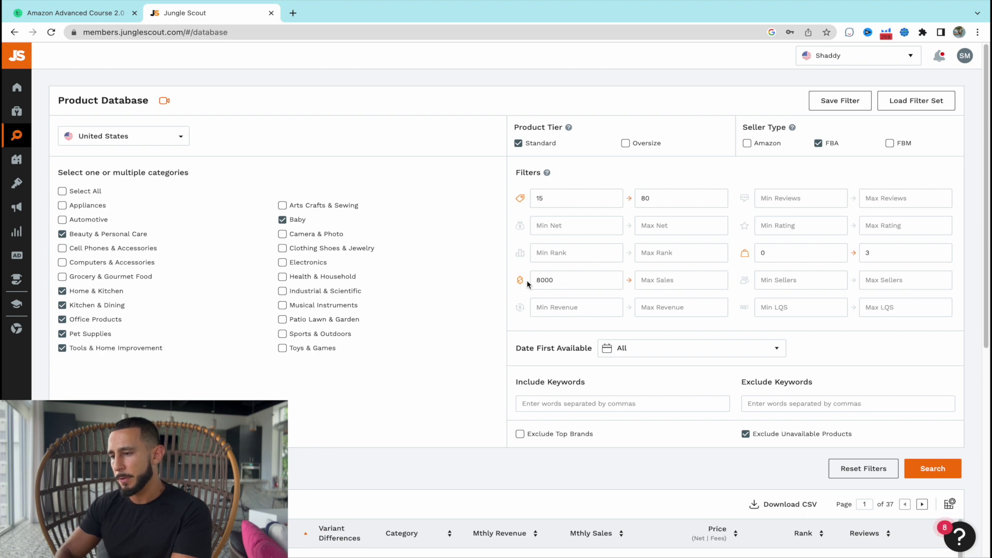
double_click(563, 279)
left_click(562, 279)
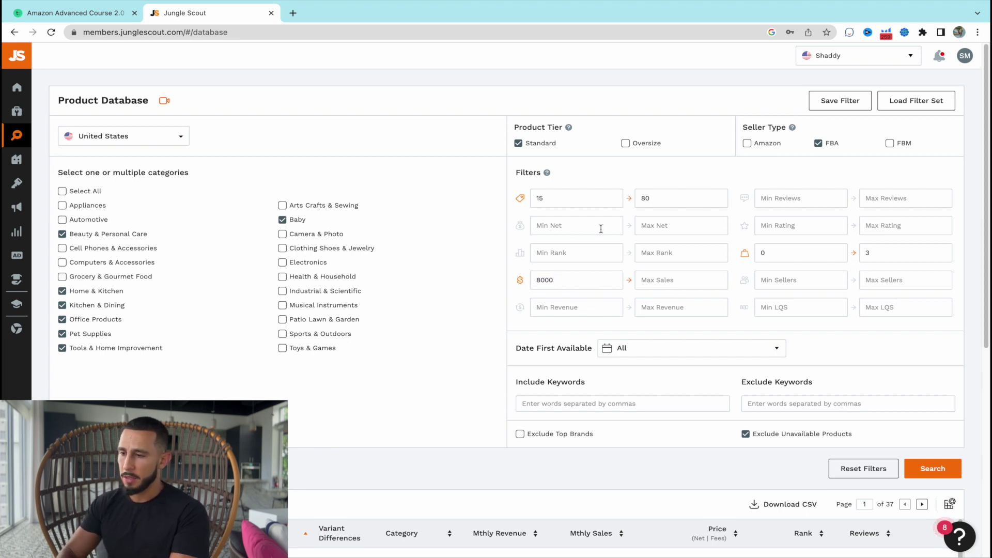
key("Tab")
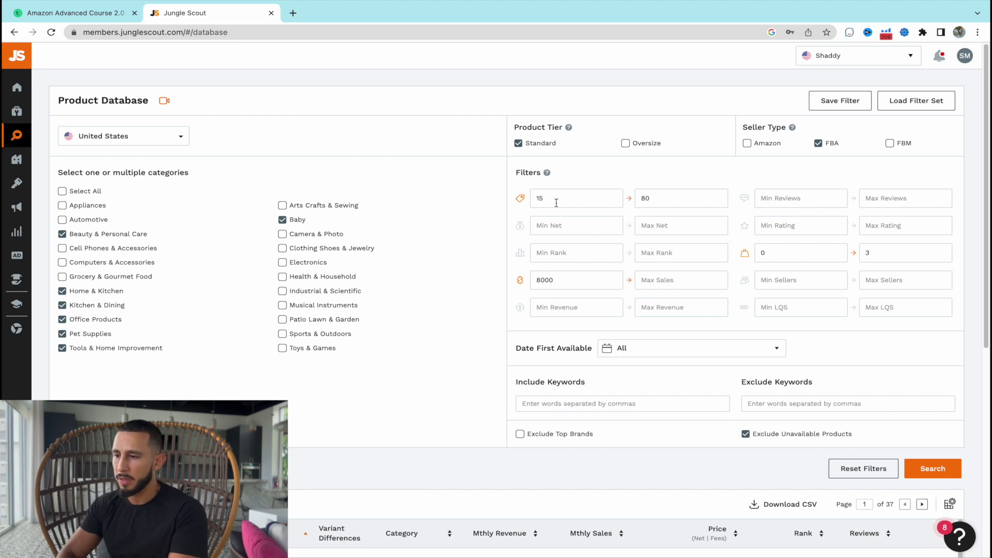
double_click(562, 282)
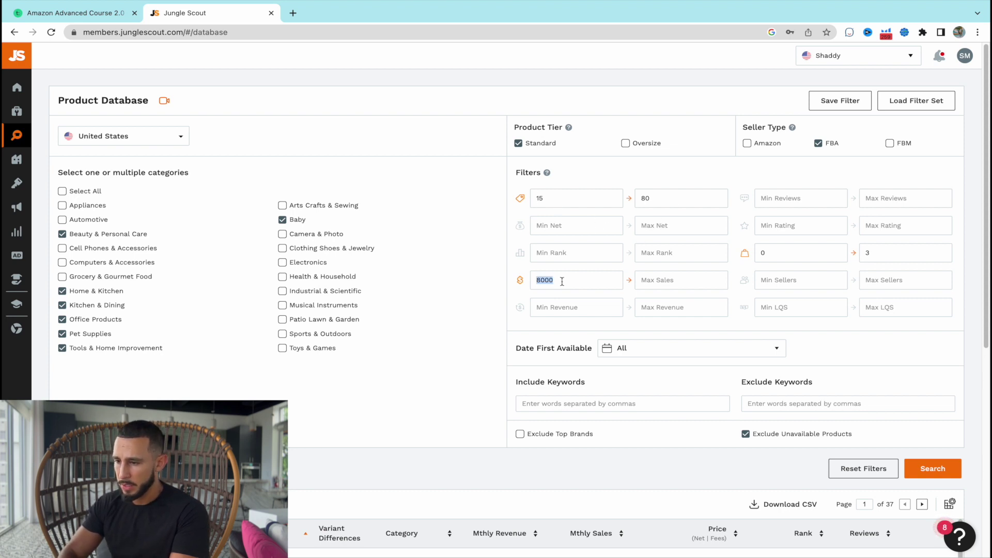
left_click(562, 281)
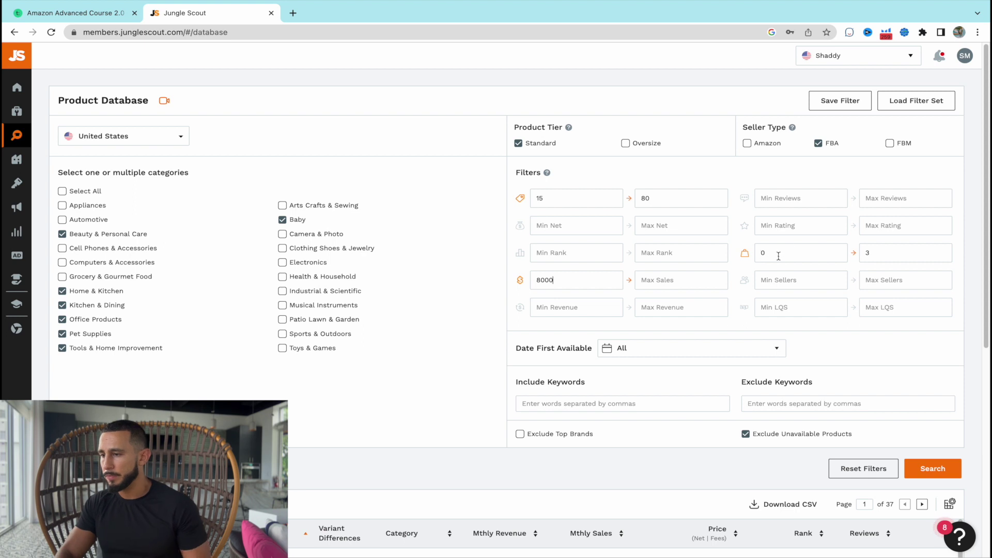
double_click(881, 252)
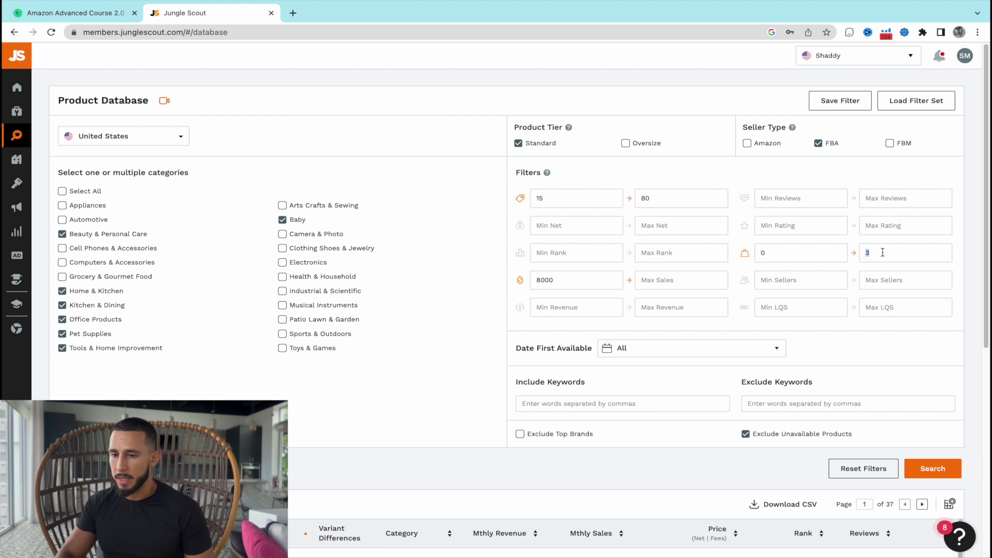
left_click(883, 252)
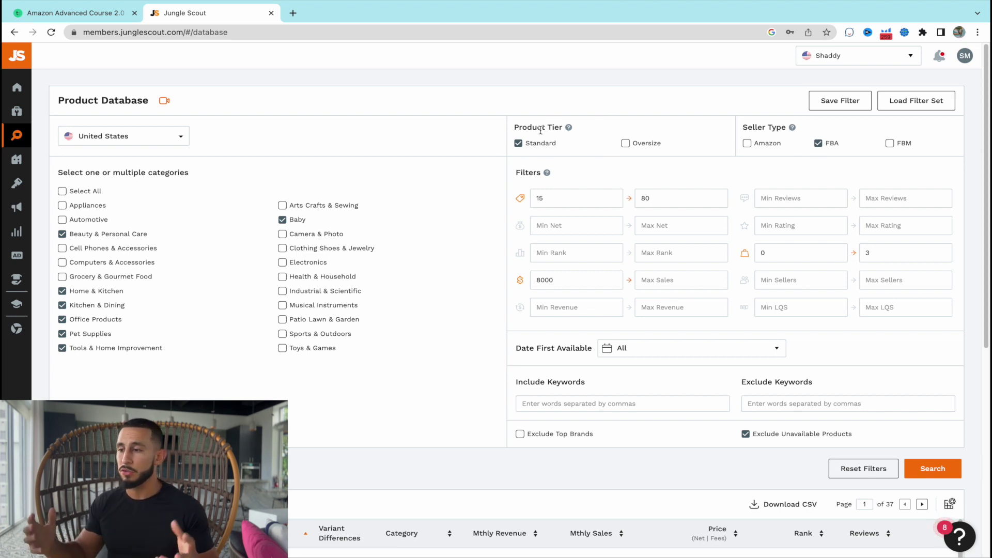
- Display 100 products per page in the search results
scroll(367, 240, "down", 3)
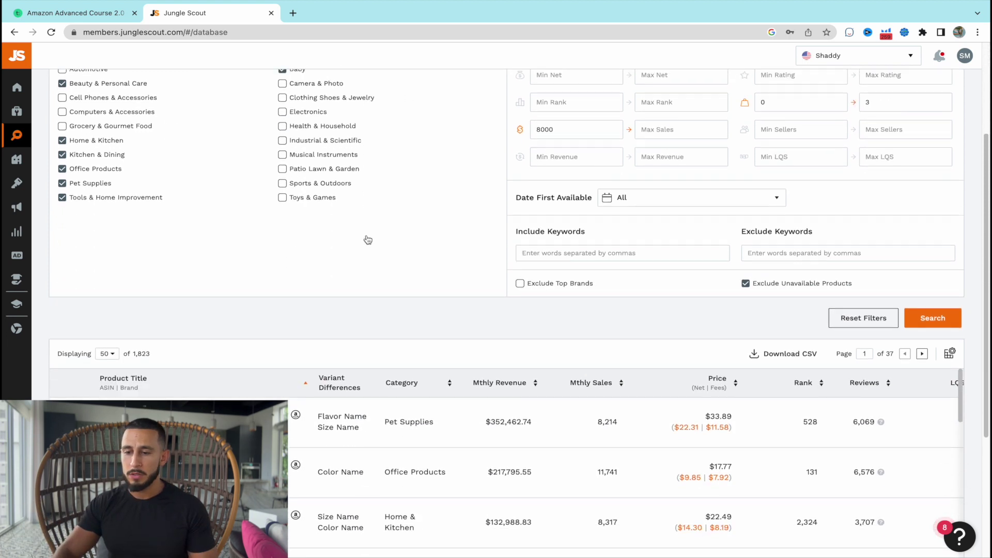
scroll(367, 236, "down", 2)
left_click(107, 254)
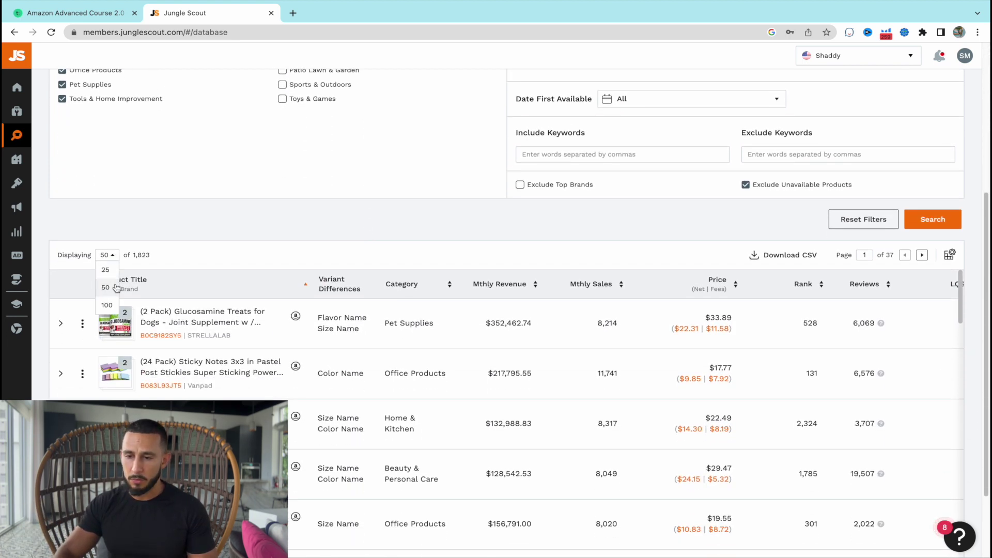
left_click(114, 305)
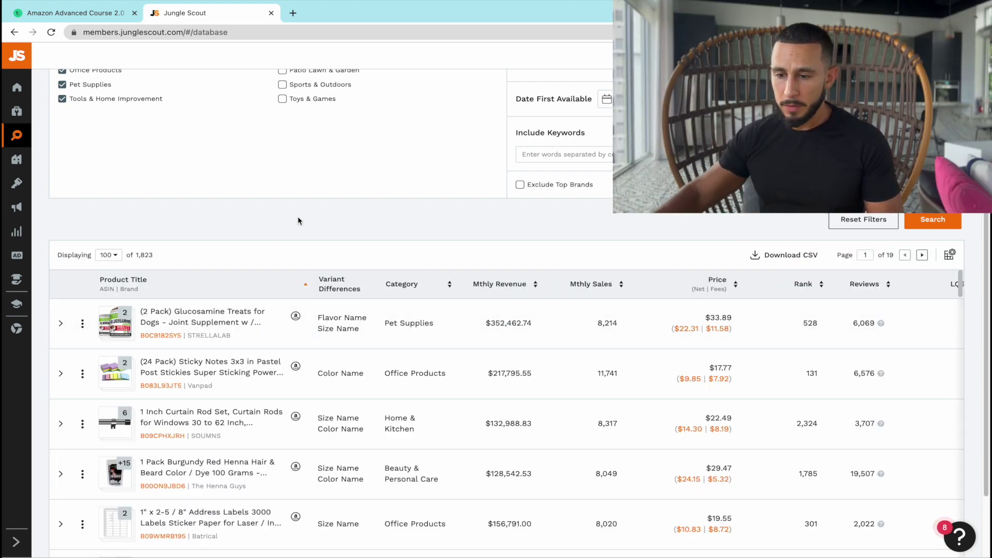
- Browse the product results, examining each listing's title, category, monthly revenue, sales and price
scroll(298, 227, "down", 2)
scroll(298, 239, "down", 2)
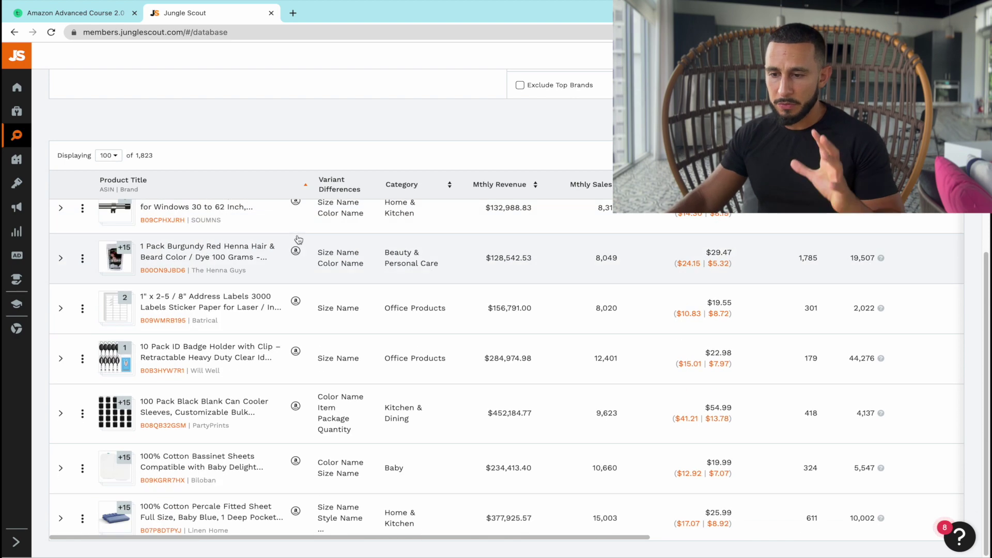
scroll(298, 238, "down", 1)
scroll(302, 243, "down", 2)
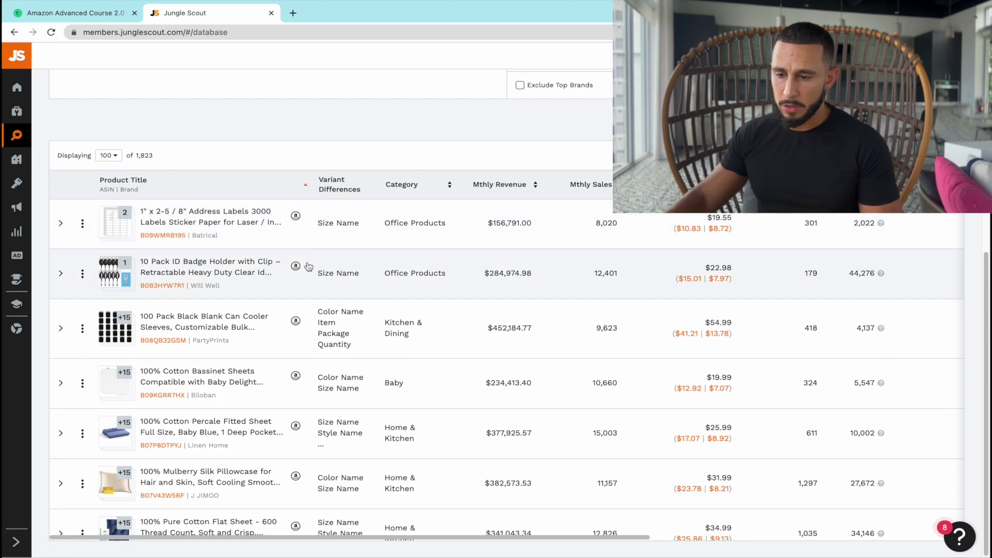
scroll(308, 266, "down", 1)
scroll(250, 269, "up", 5)
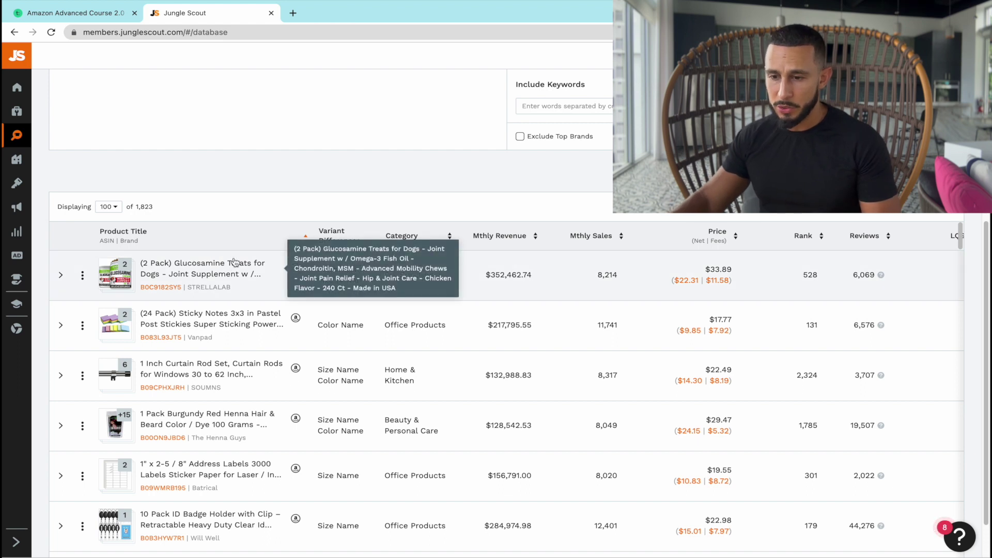
scroll(234, 266, "down", 1)
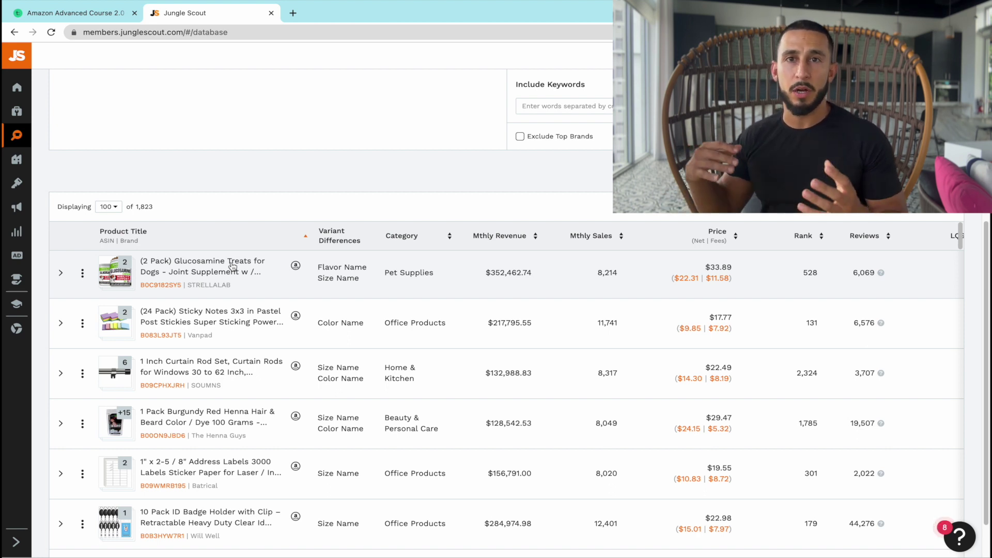
scroll(232, 266, "down", 6)
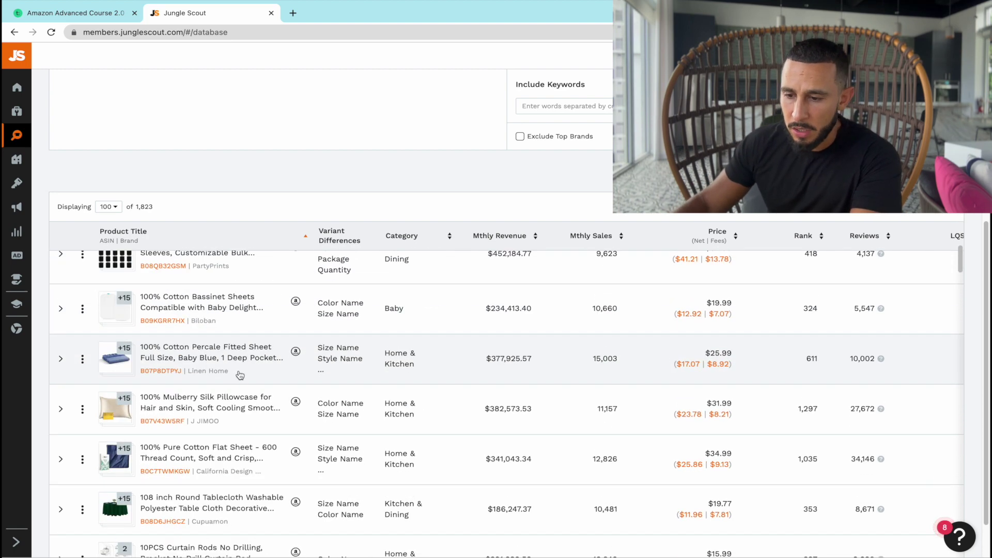
scroll(213, 406, "down", 1)
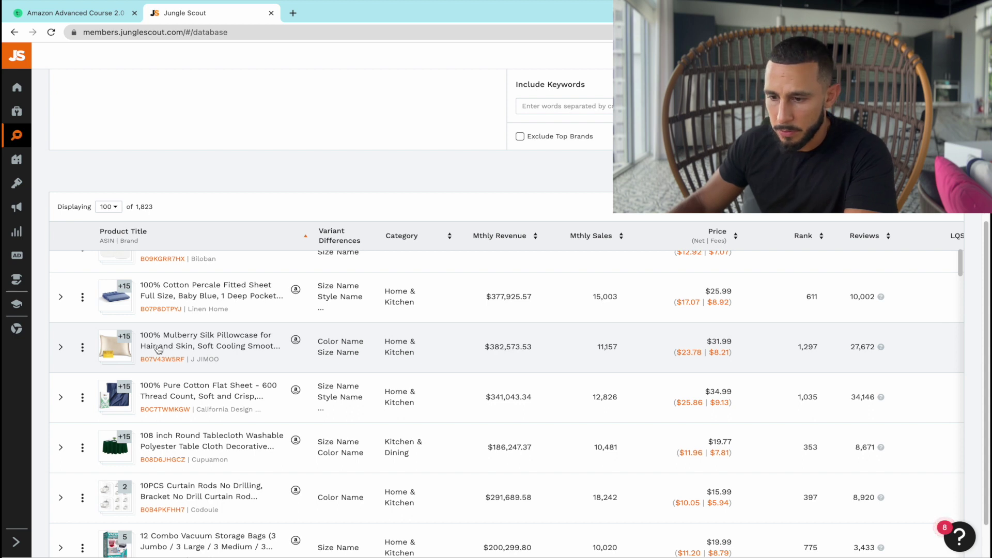
- Open the keyword data for the 100% Mulberry Silk Pillowcase listing, ASIN B07V43W5RF, and review its filters and keyword results
mouse_move(139, 344)
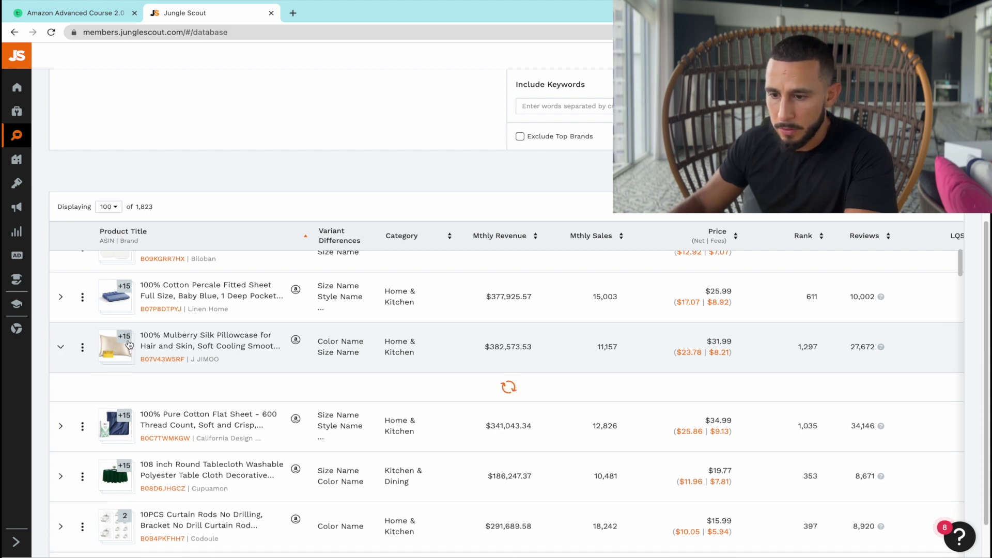
left_click(171, 361)
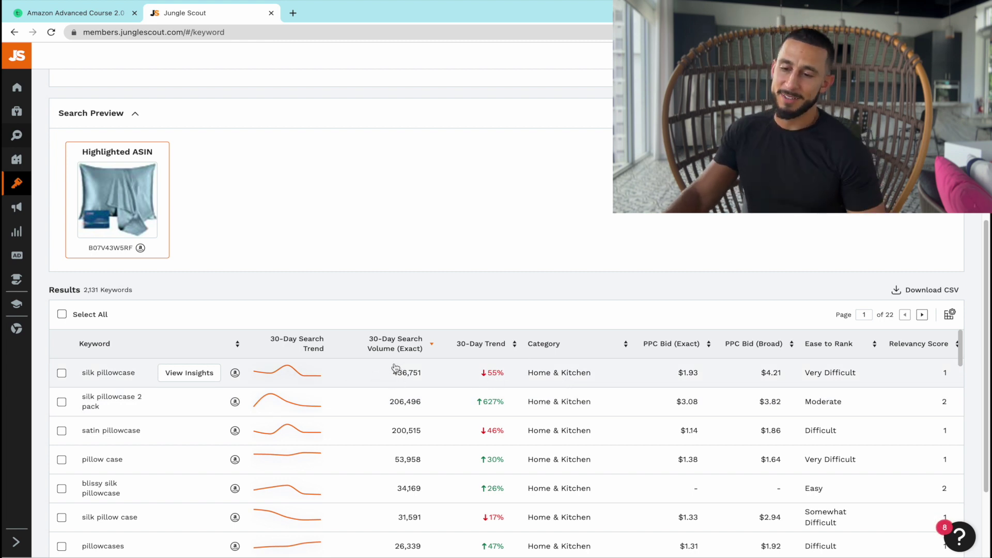
scroll(279, 339, "up", 6)
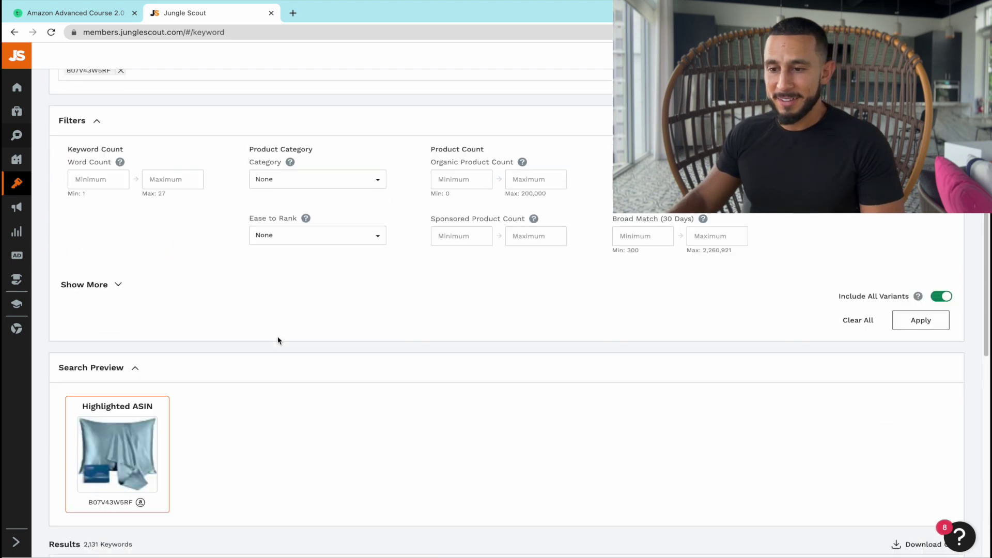
scroll(206, 330, "down", 8)
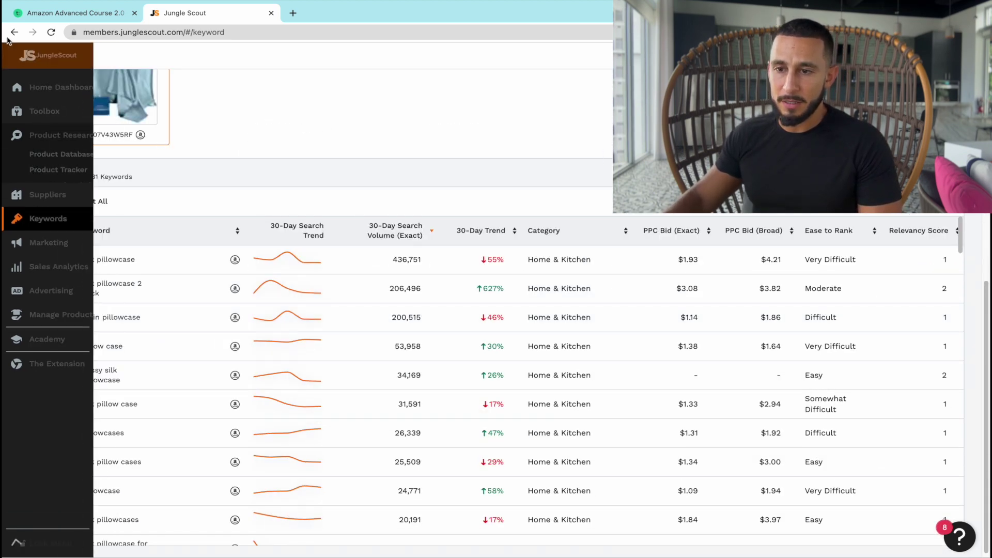
- Return to the Product Database results and expand the variants of the 10PCS Curtain Rods and 100% Mulberry Silk Pillowcase listings
left_click(11, 35)
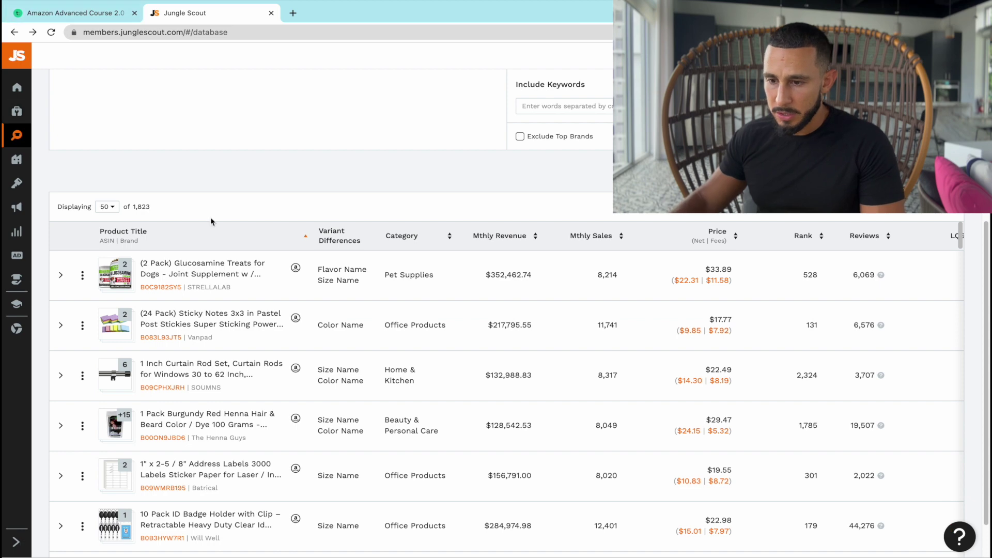
scroll(226, 346, "down", 8)
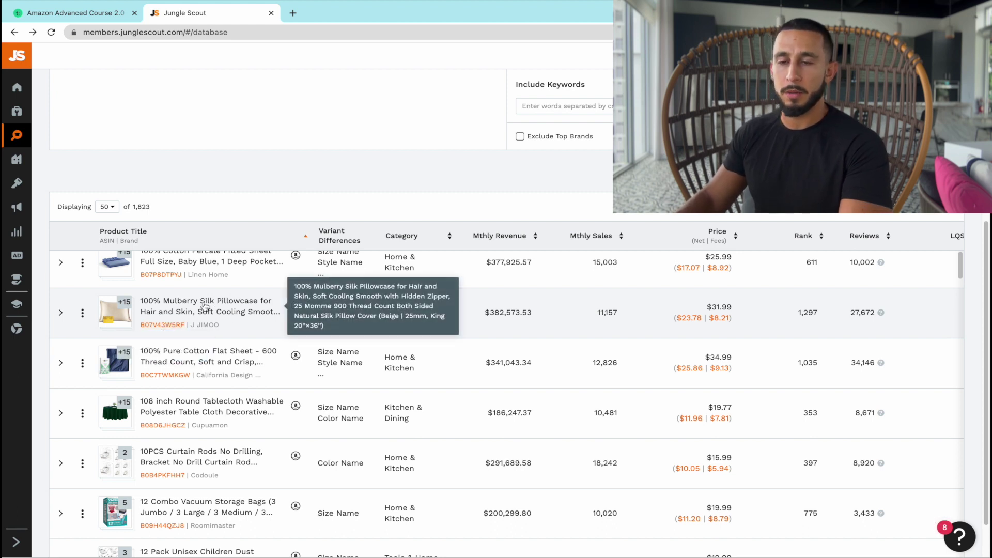
scroll(622, 311, "down", 1)
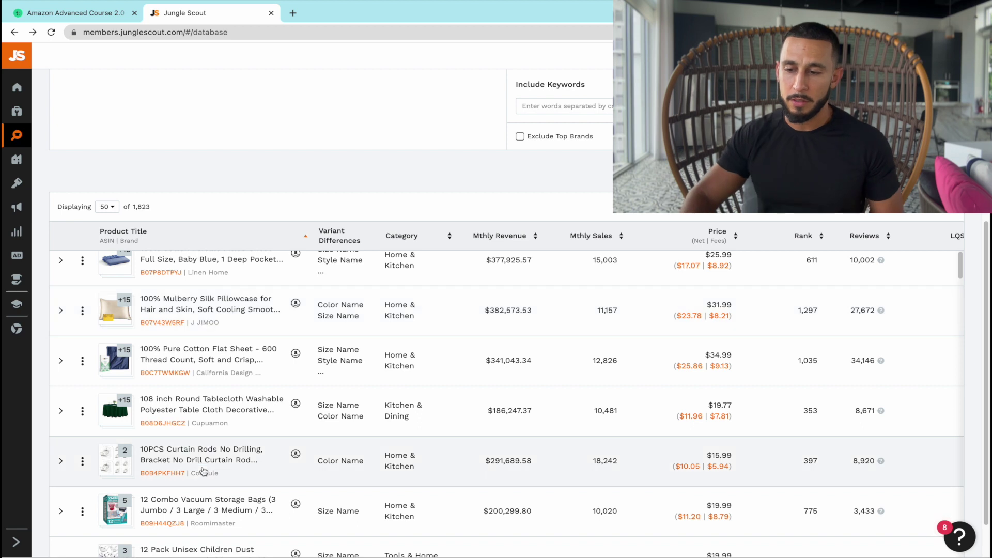
left_click(125, 467)
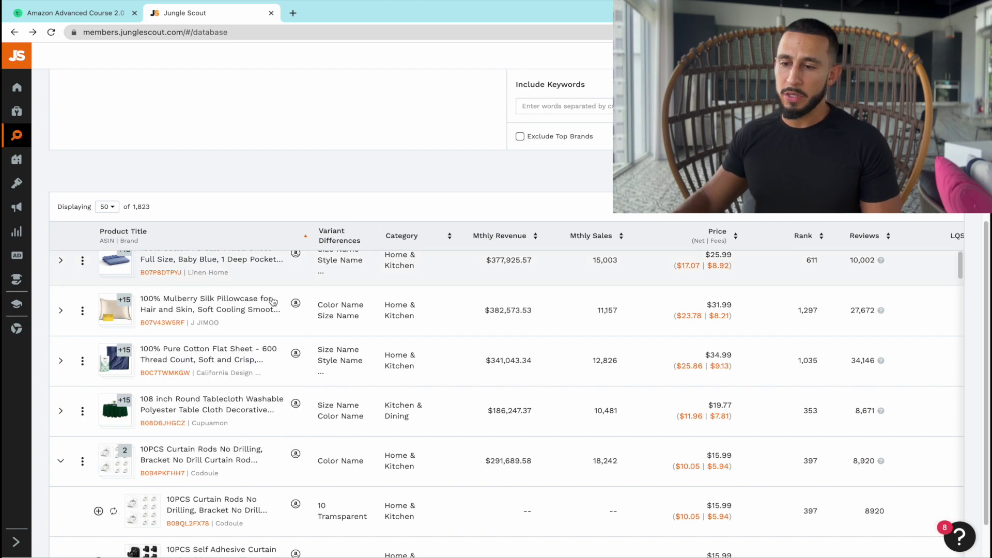
left_click(121, 308)
mouse_move(122, 309)
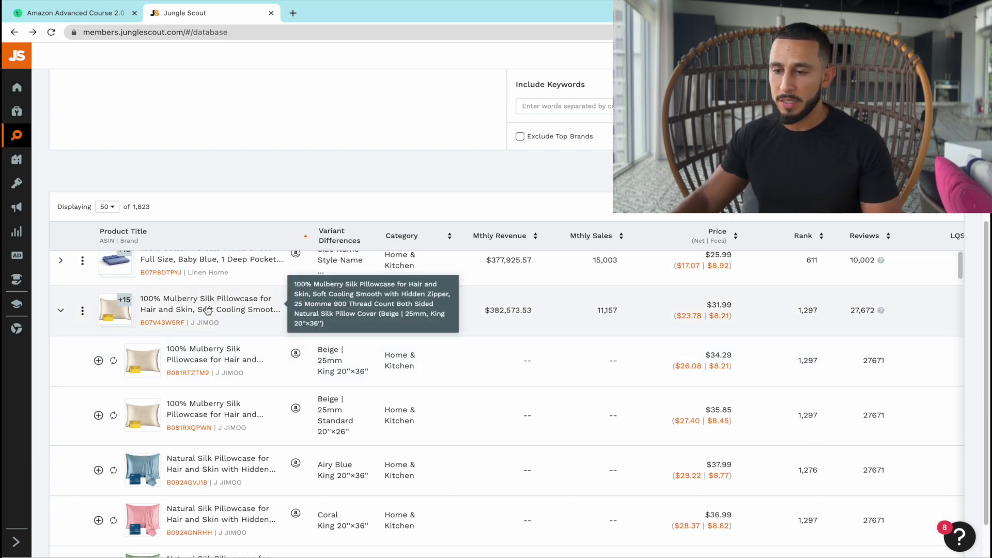
- Copy "Silk Pillowcase" from the Mulberry listing's title, then search Google for alibaba in a new tab and open Alibaba.com
left_click_drag(198, 302, 263, 303)
key("ctrl+c")
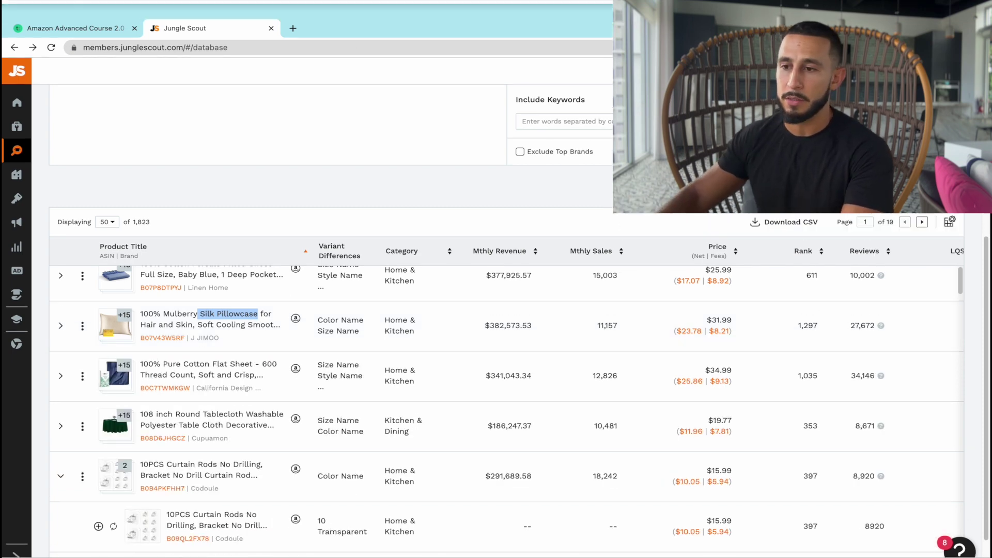
left_click(293, 28)
key("Down")
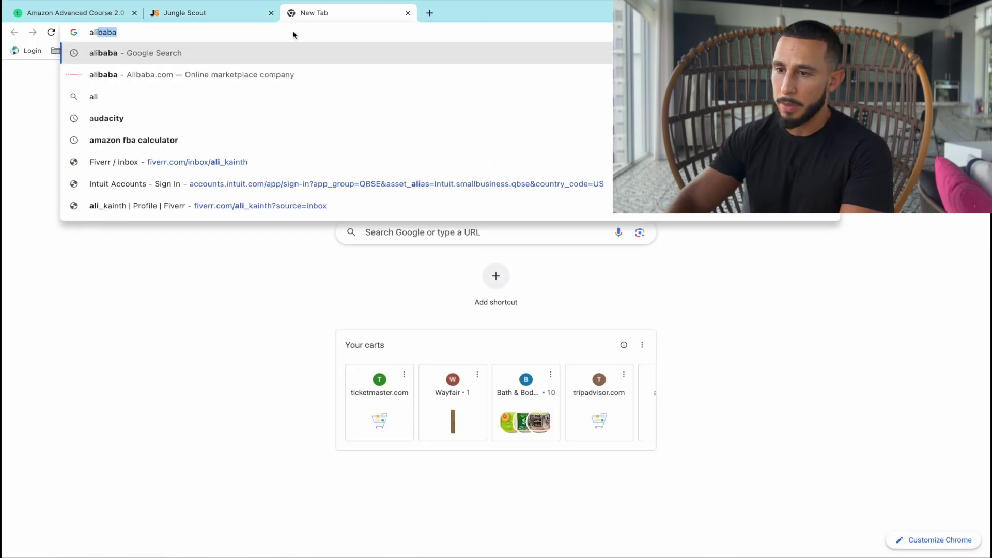
key("Return")
left_click(222, 163)
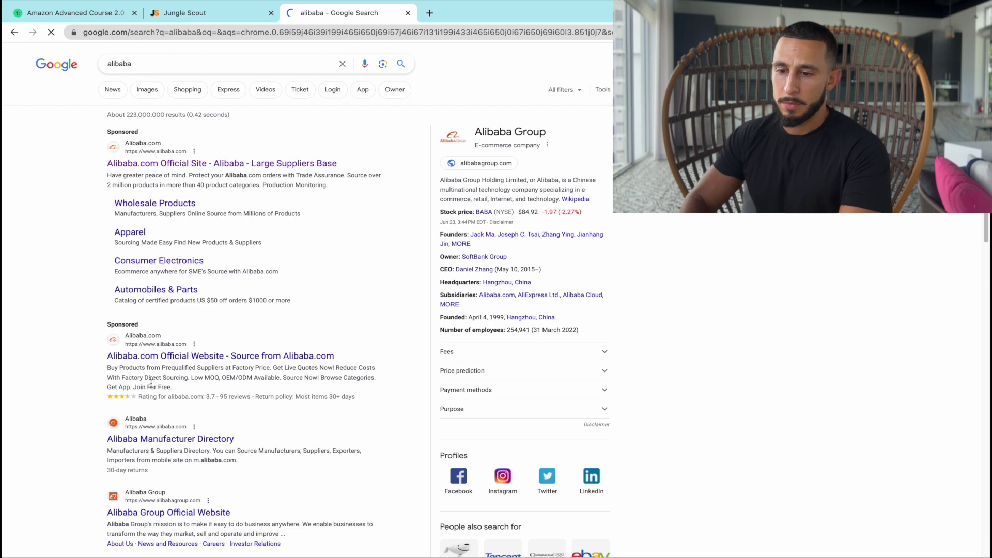
- Search Alibaba's products for the copied term "Silk Pillowcase"
left_click(372, 150)
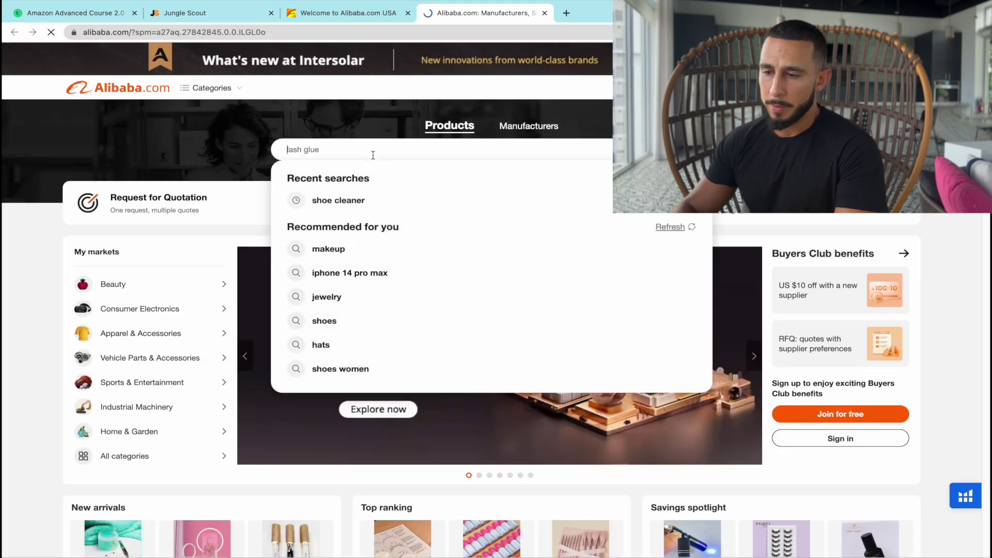
key("ctrl+v")
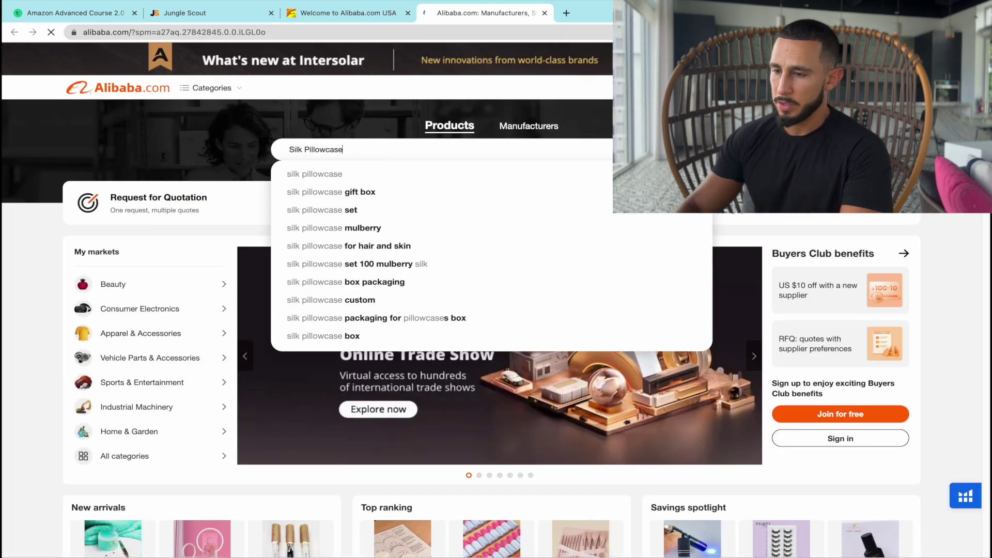
key("Return")
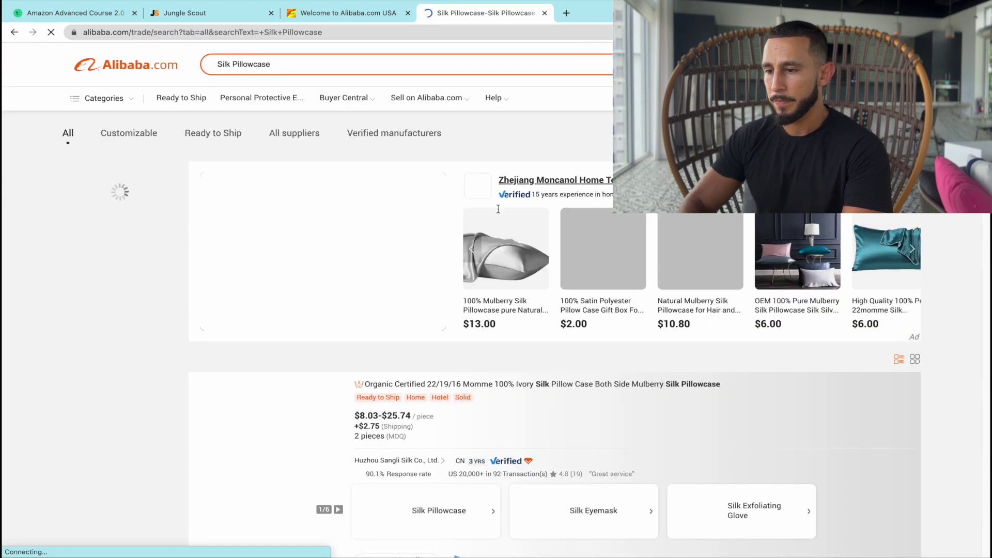
- Filter the silk pillowcase results to a maximum price of 4
scroll(139, 396, "down", 3)
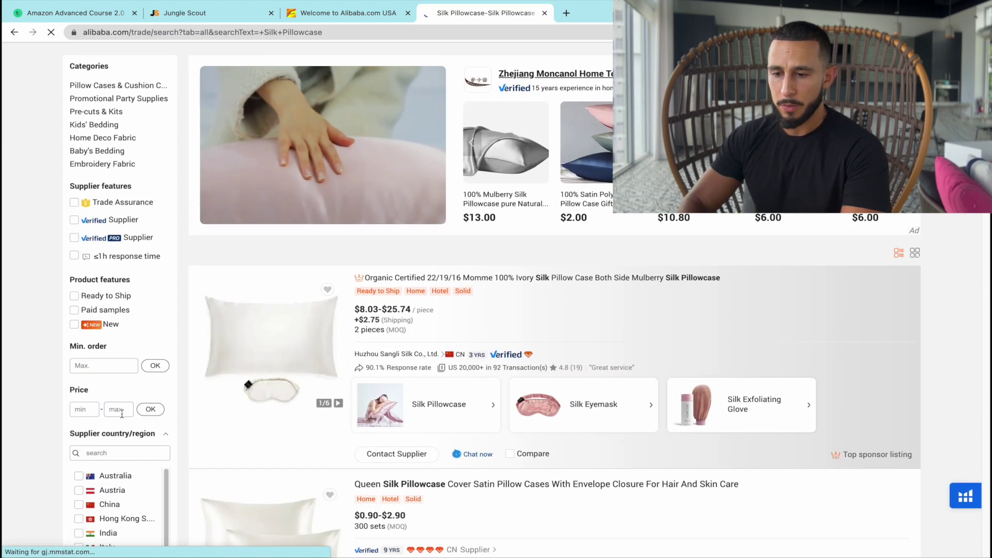
left_click(118, 409)
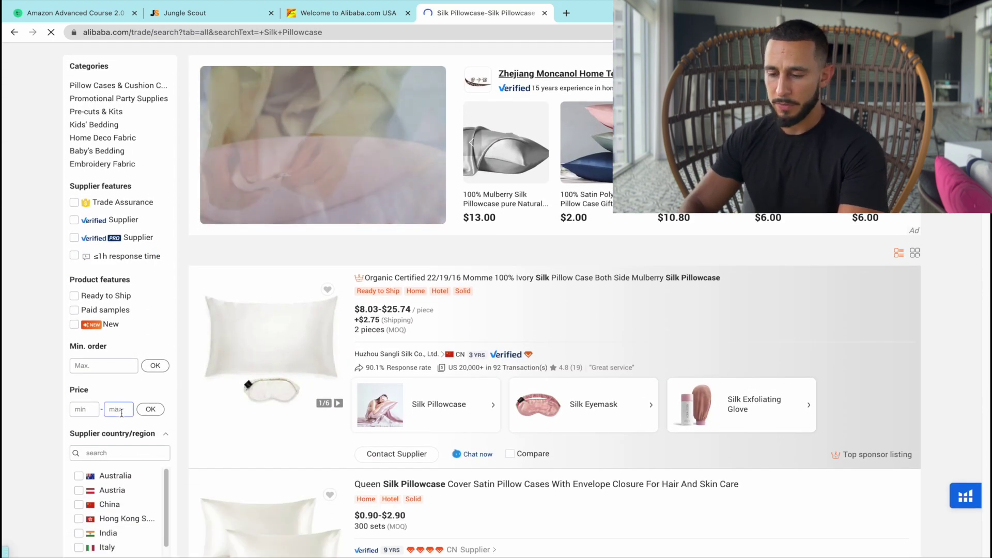
type("4")
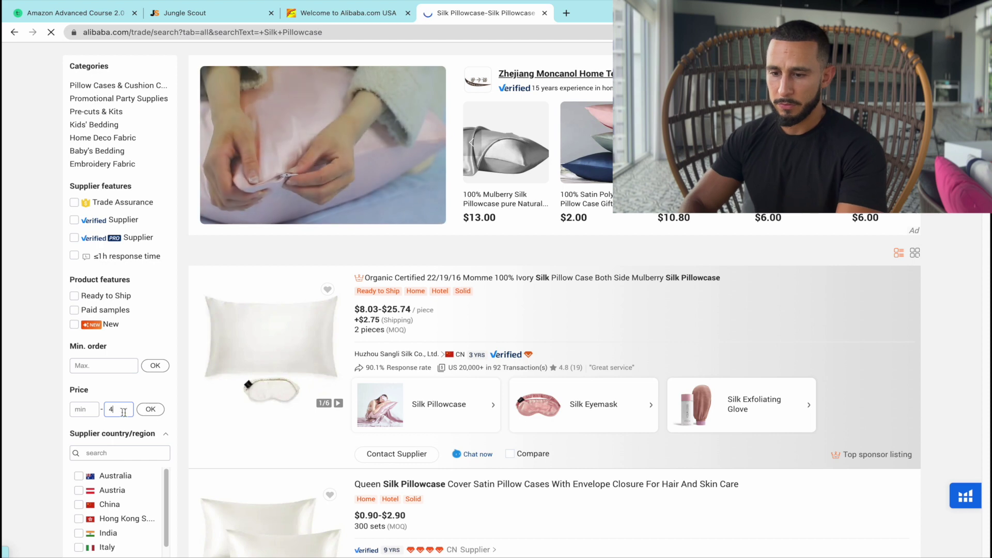
left_click(151, 410)
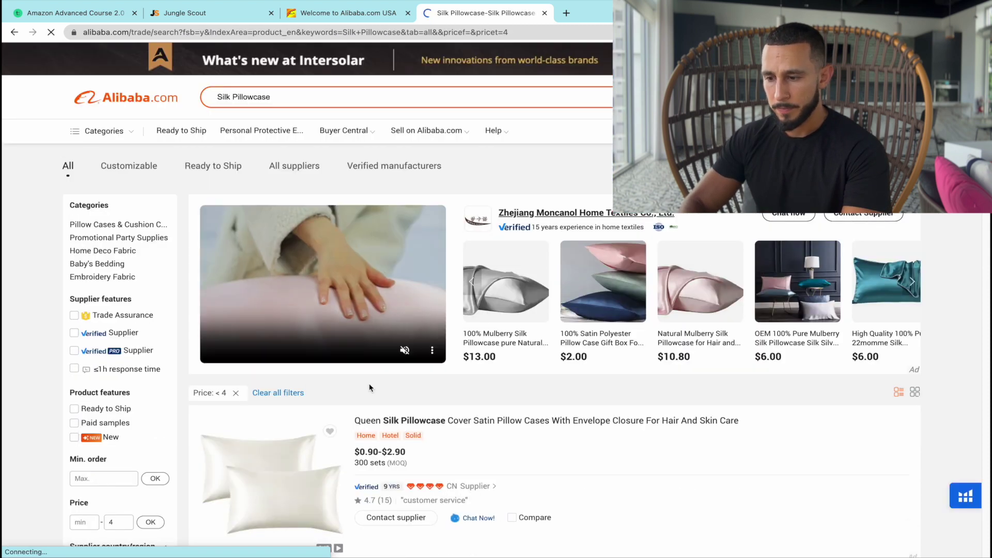
- Review the filtered silk pillowcase offers, checking each one's unit price, minimum order quantity, shipping and supplier verification
scroll(369, 384, "down", 3)
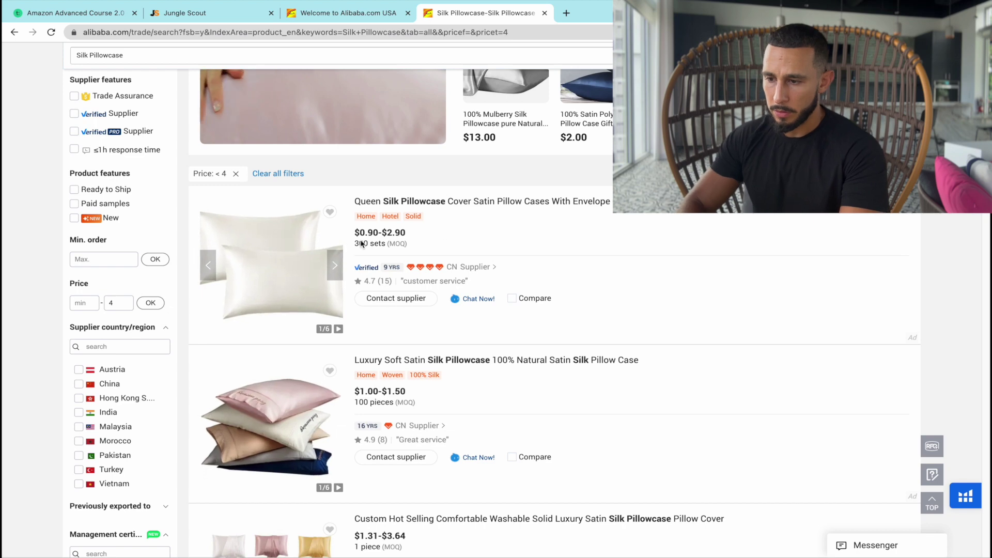
scroll(408, 232, "down", 7)
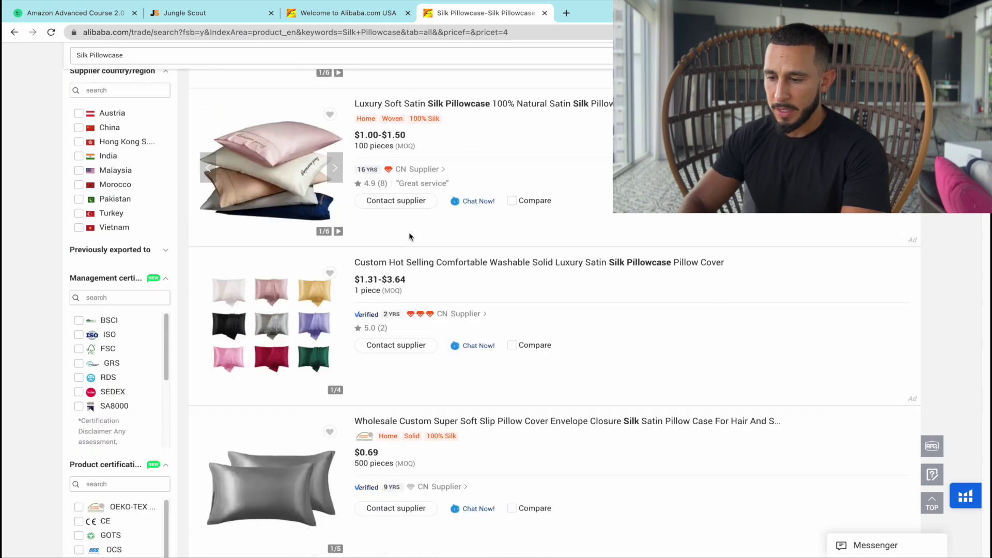
scroll(405, 167, "down", 4)
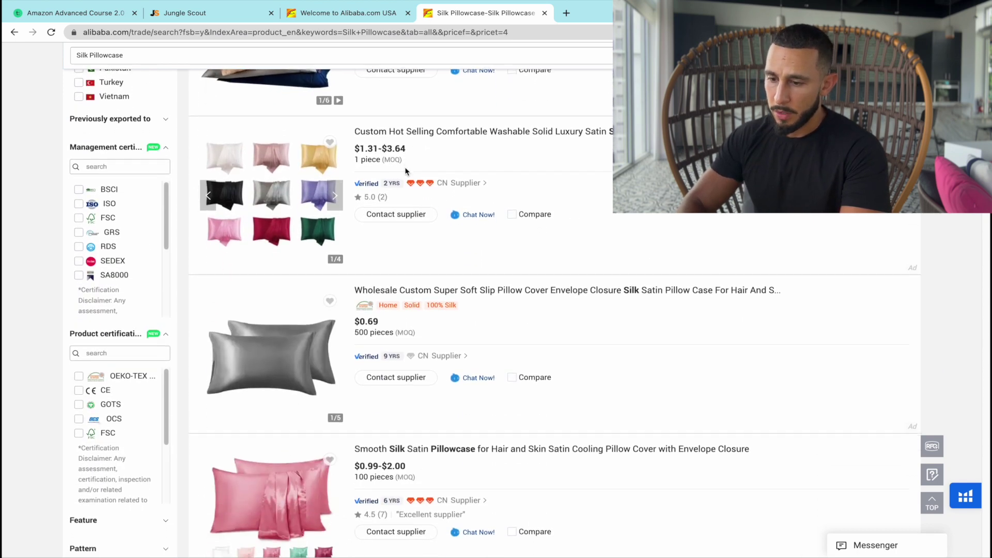
scroll(380, 233, "down", 6)
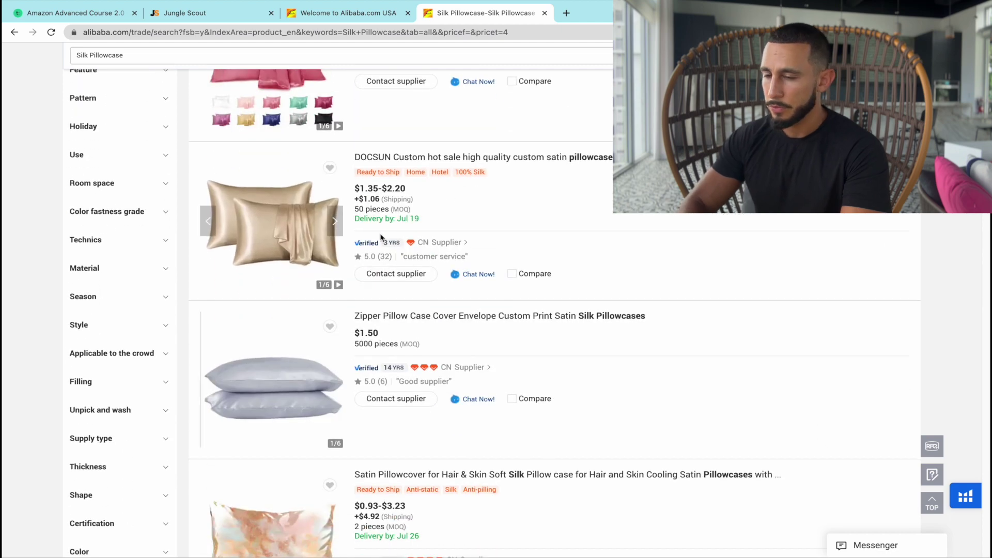
mouse_move(404, 251)
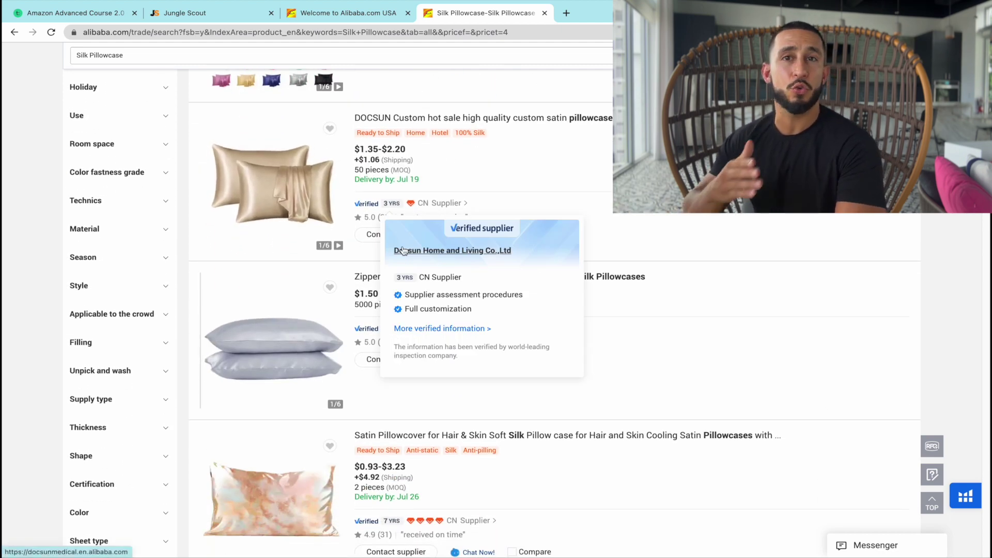
- Compare the Alibaba silk pillowcase offers with the 100% Mulberry Silk Pillowcase listing in Jungle Scout's Product Database
left_click(383, 24)
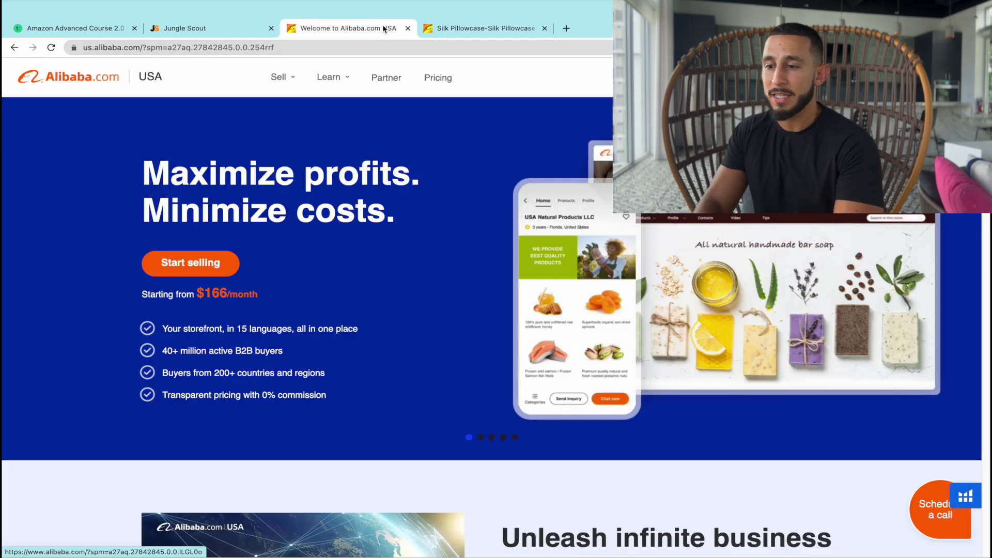
left_click(424, 27)
left_click(257, 24)
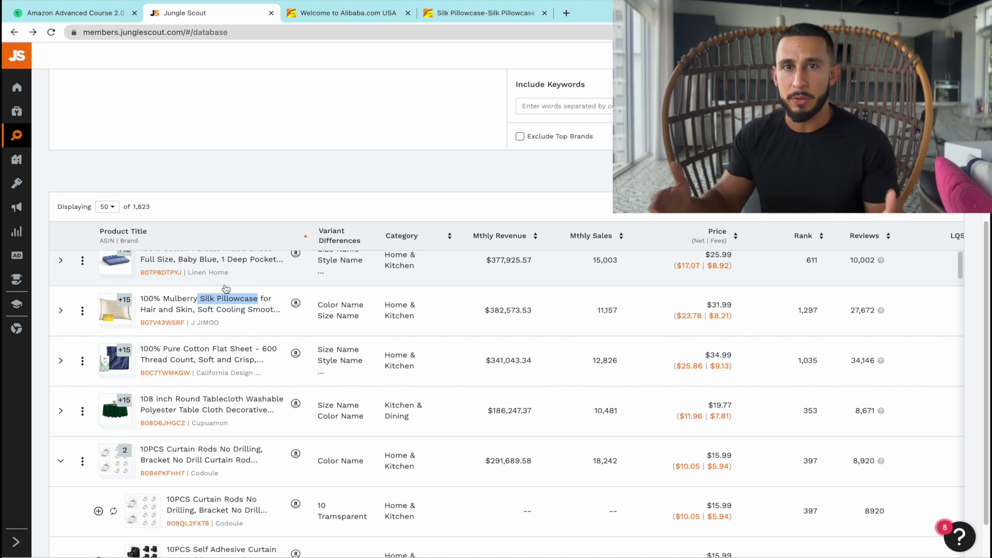
left_click(471, 13)
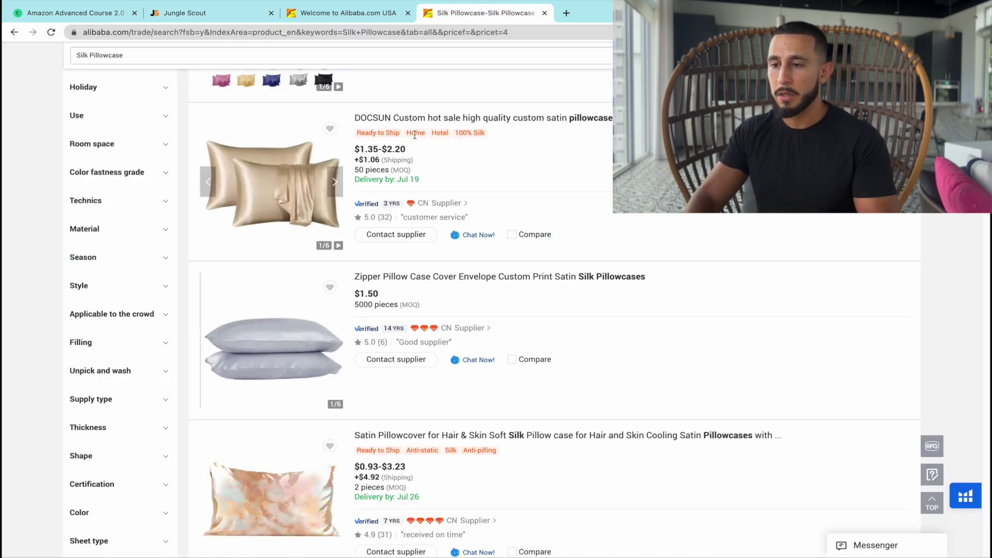
left_click(375, 18)
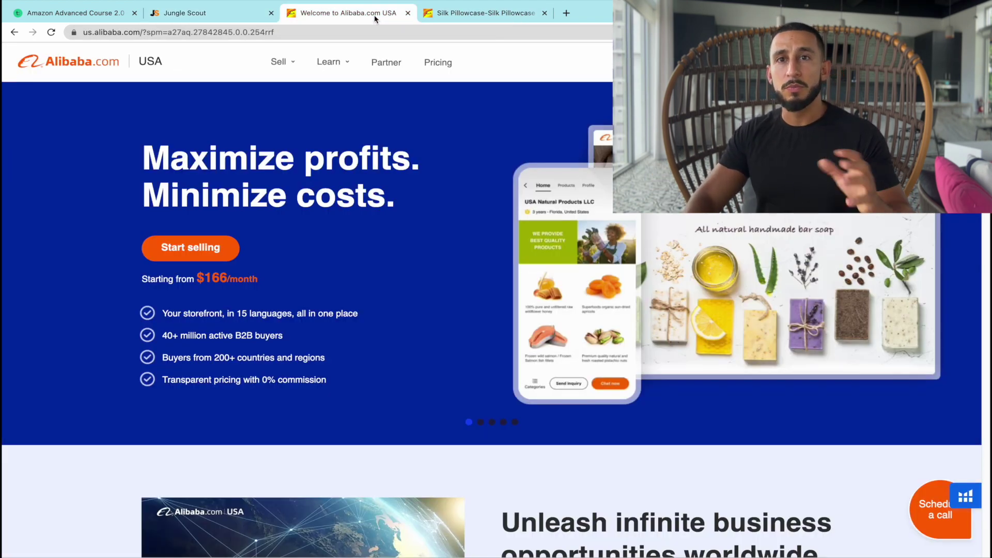
left_click(215, 16)
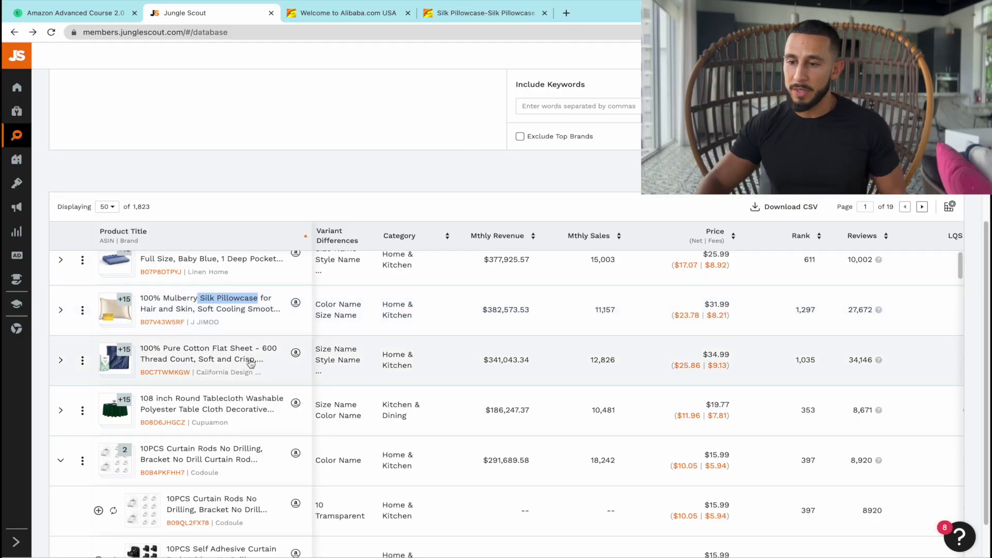
- Copy the ASIN B07V43W5RF from the 100% Mulberry Silk Pillowcase listing
left_click_drag(186, 325, 145, 326)
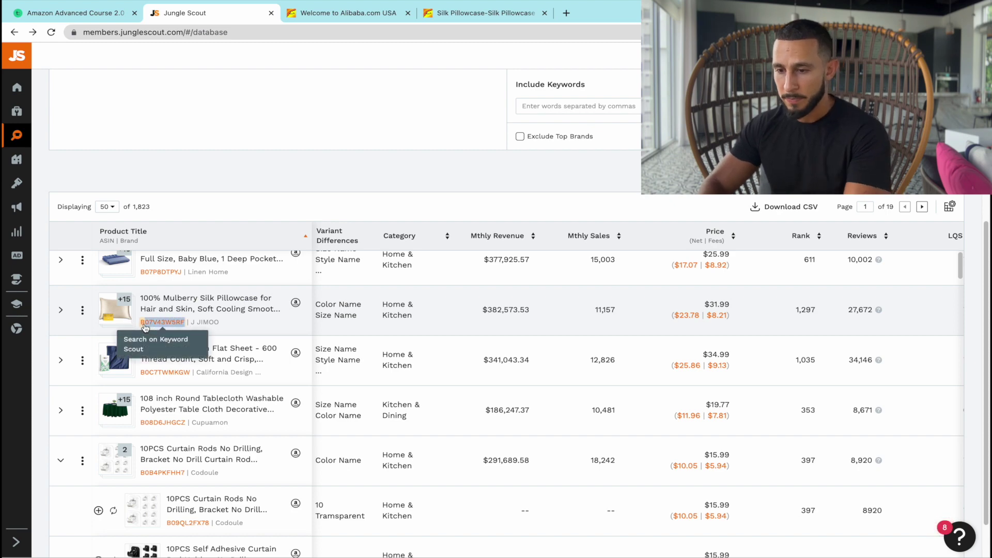
left_click_drag(143, 328, 144, 328)
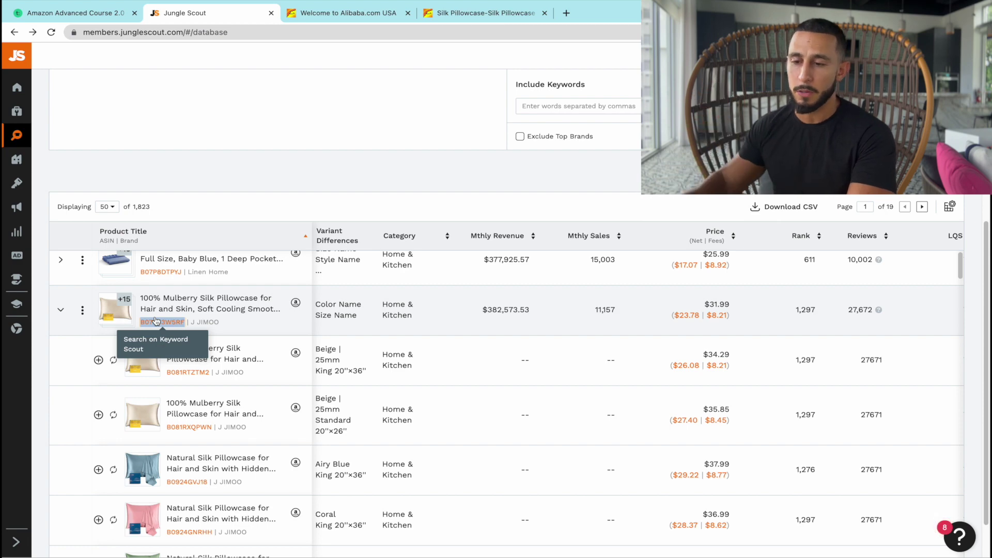
right_click(171, 322)
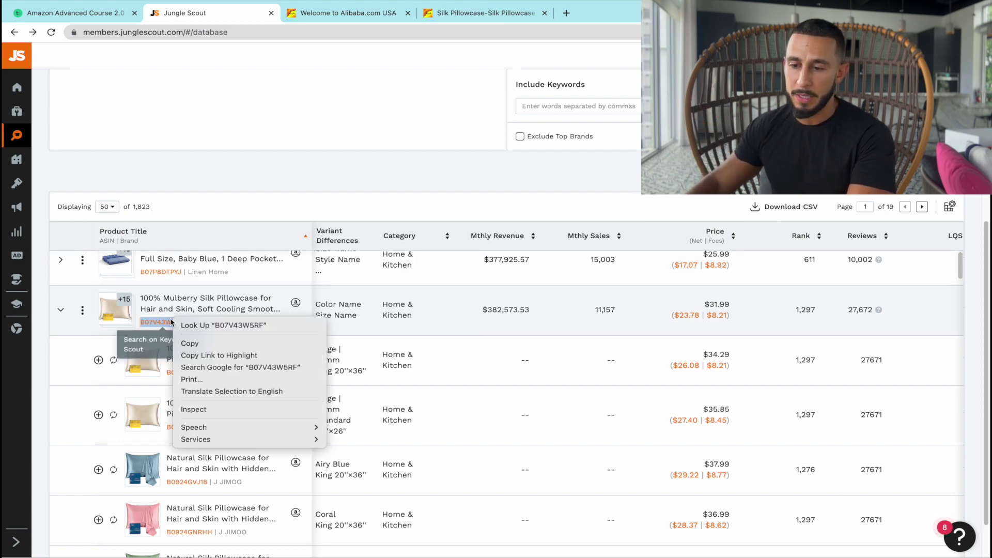
left_click(190, 343)
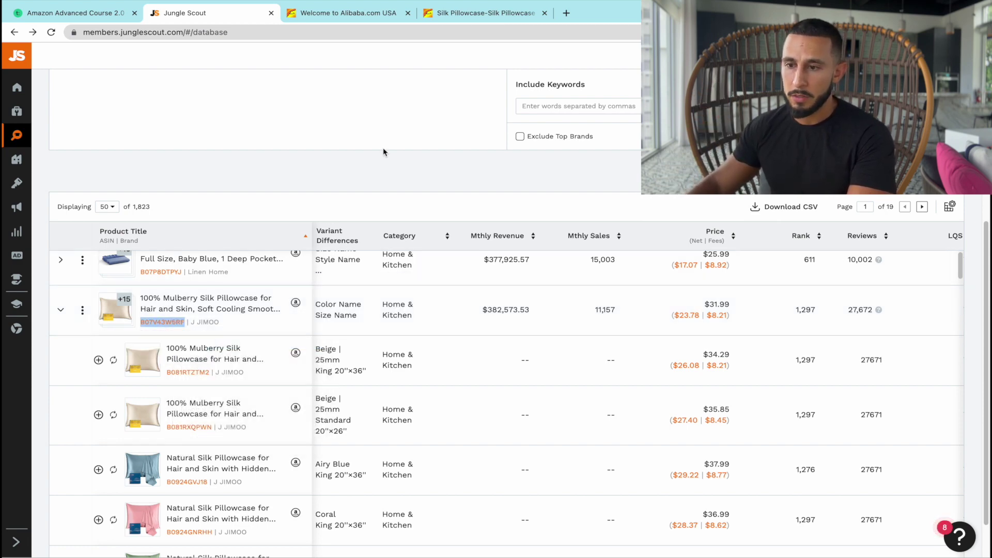
- Search Google for "amazon fba calculator" in a new tab and open Amazon's FBA Revenue Calculator
left_click(336, 14)
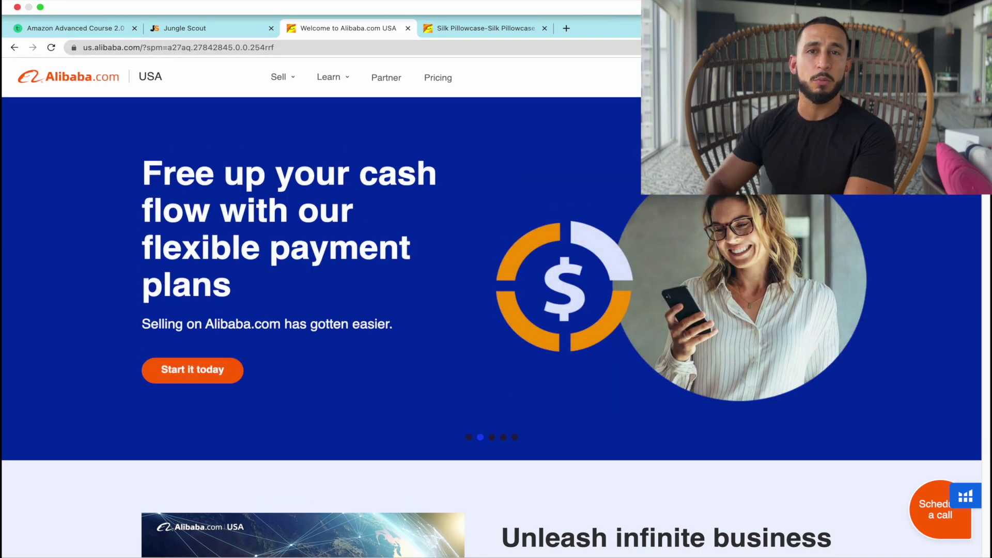
left_click(566, 28)
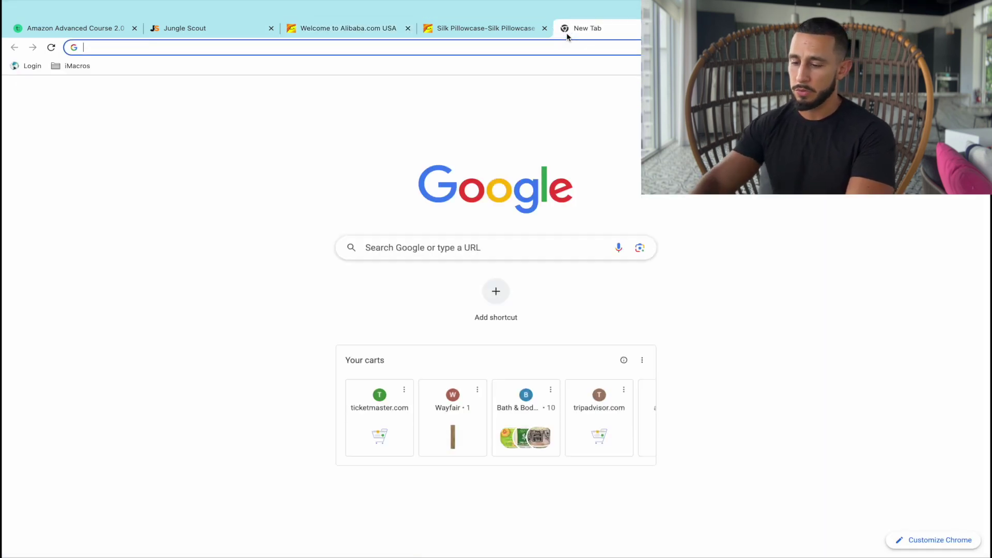
type("google.com")
key("Return")
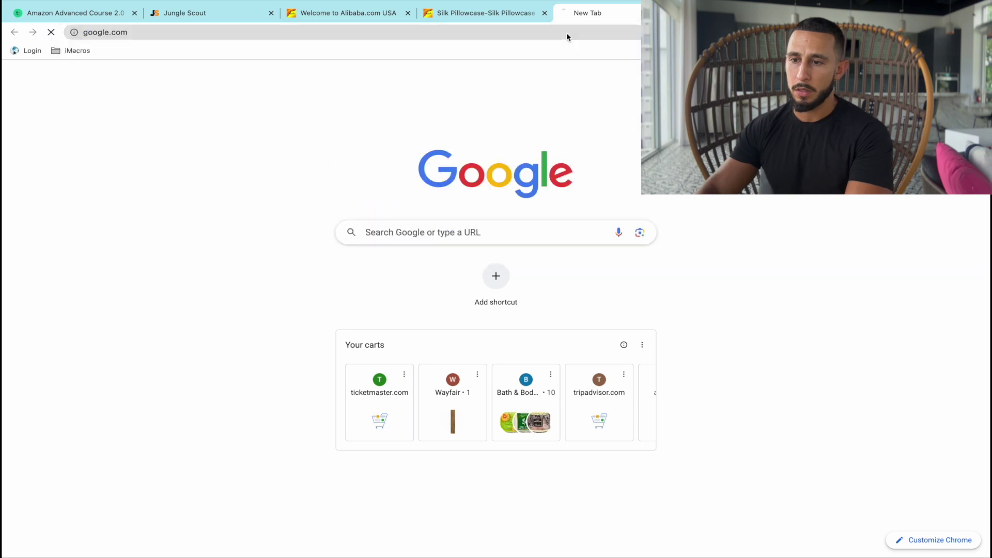
type("amazon fba c")
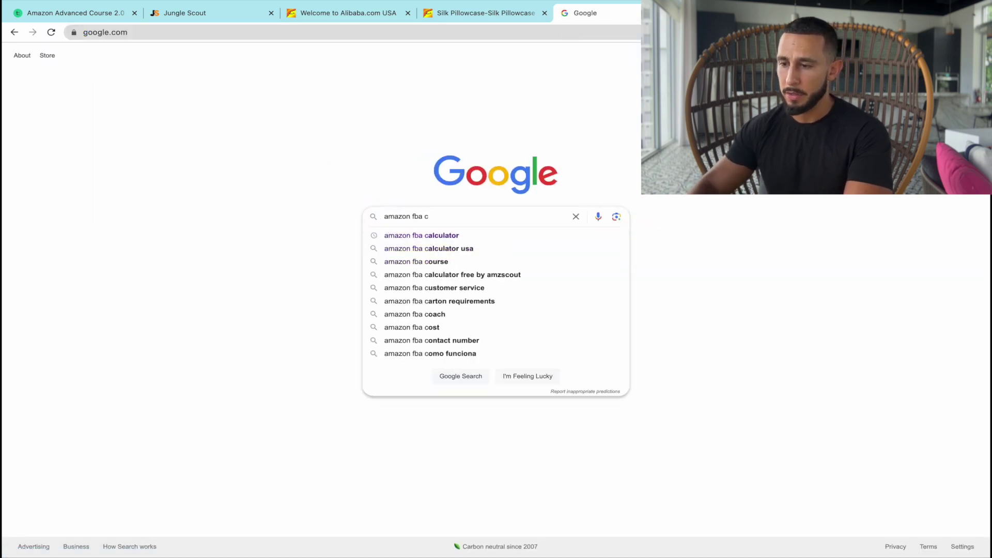
key("Down")
key("Return")
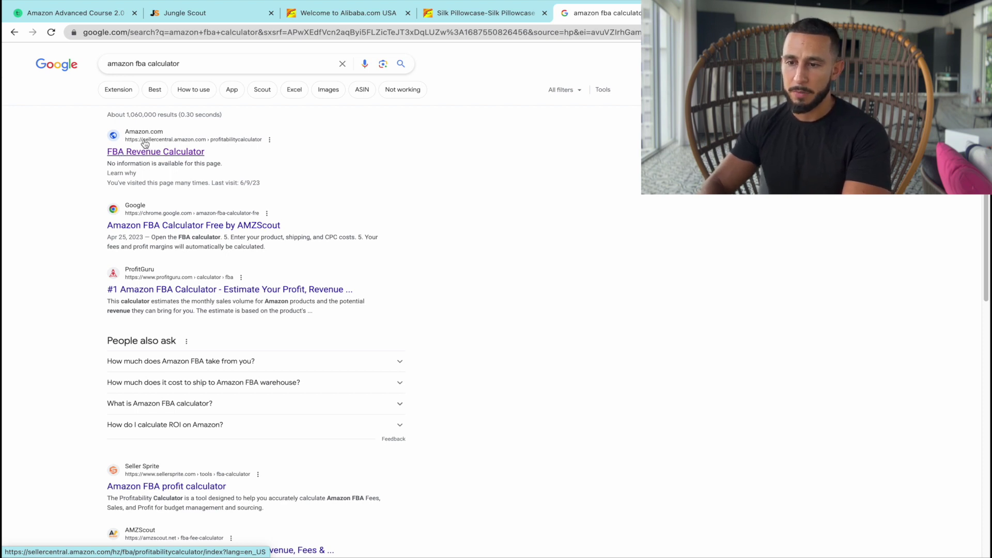
left_click(182, 152)
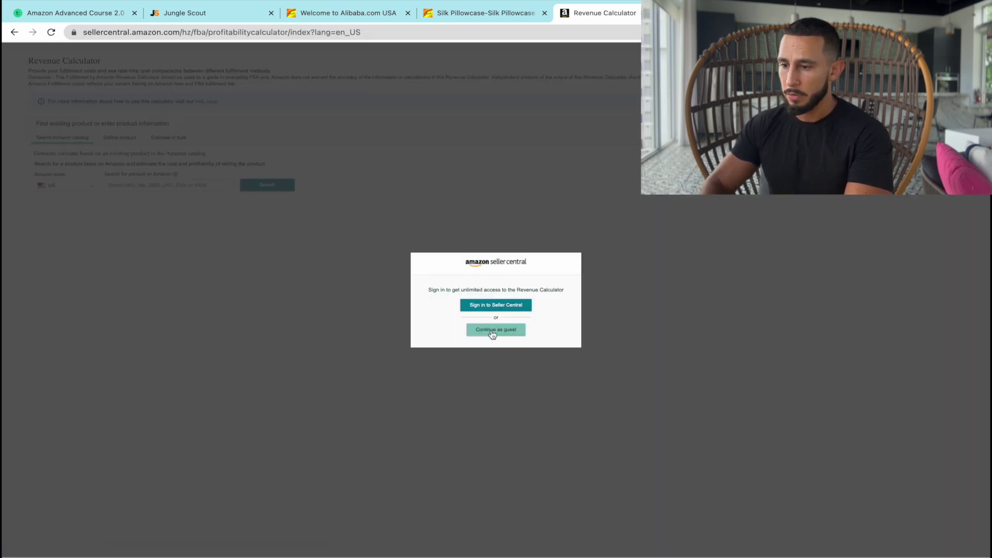
- Look up ASIN B07V43W5RF in the US catalog as a guest and select the beige Natural Silk Pillowcase, ASIN B07X427M23
left_click(492, 332)
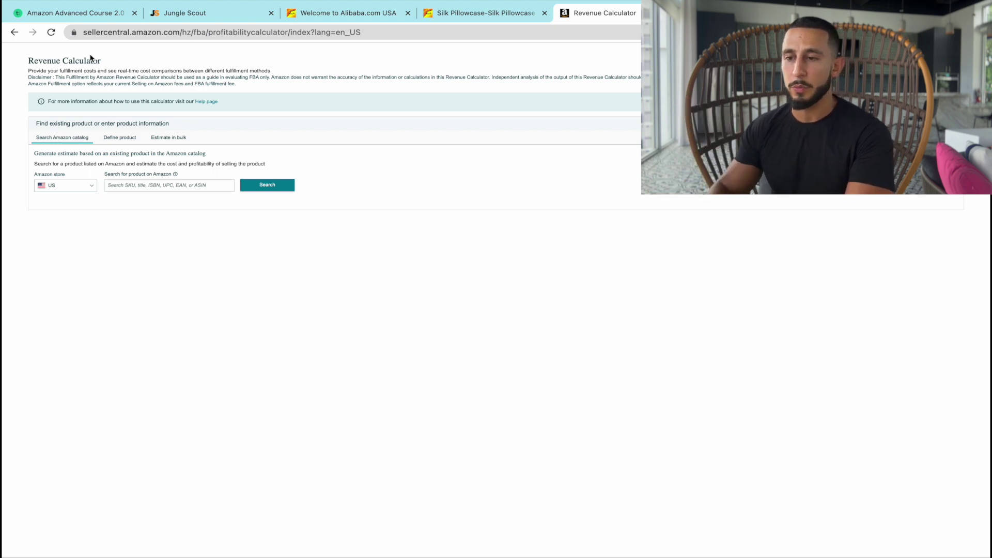
left_click(164, 185)
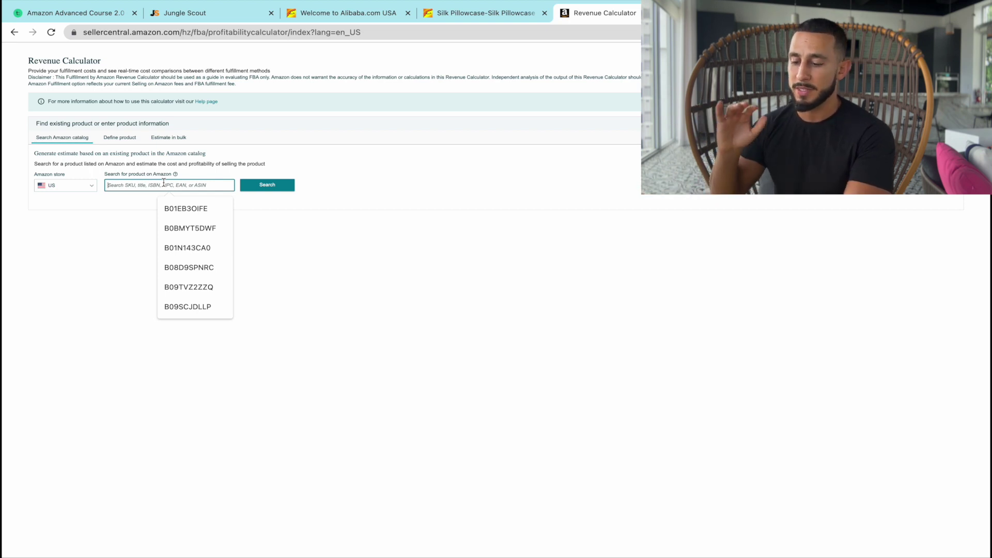
type("B07V43W5RF")
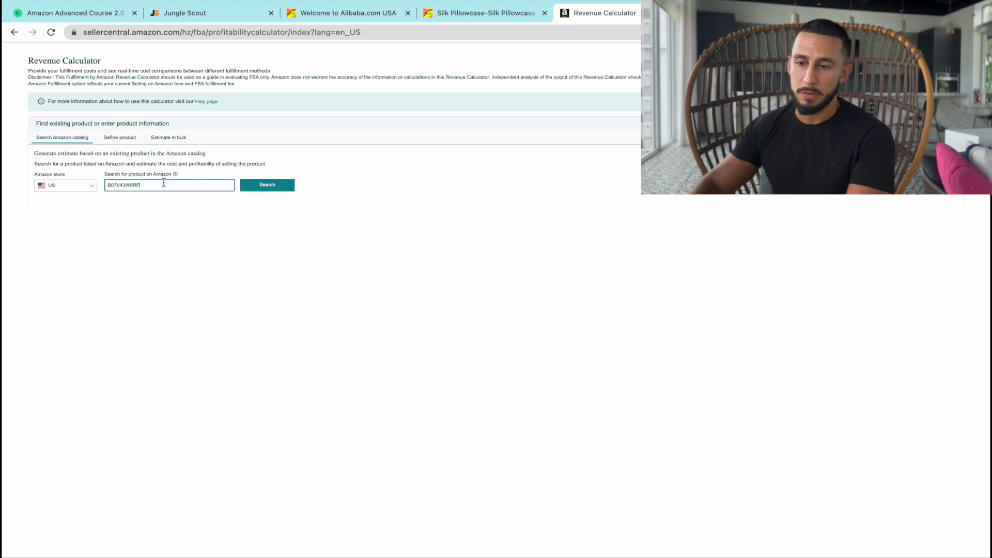
key("Return")
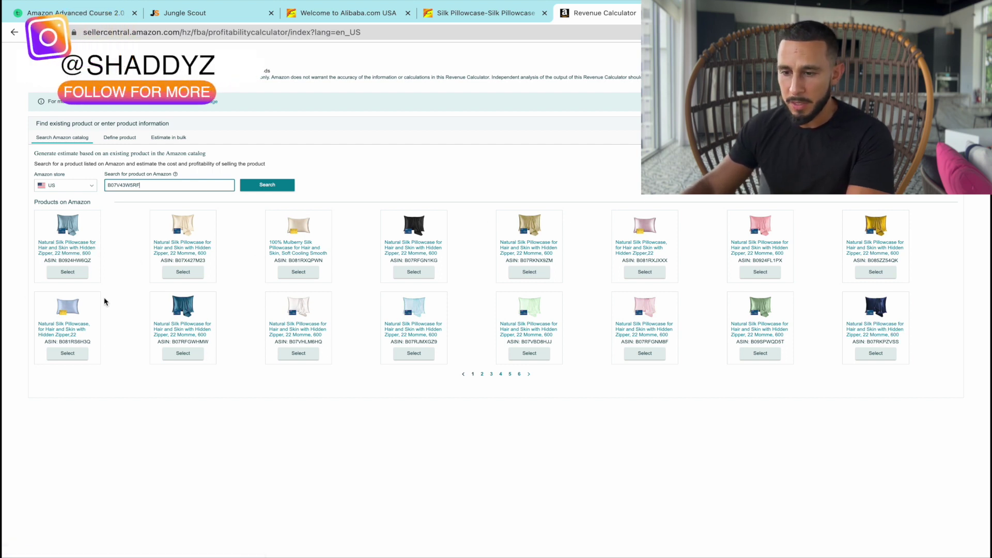
left_click(183, 272)
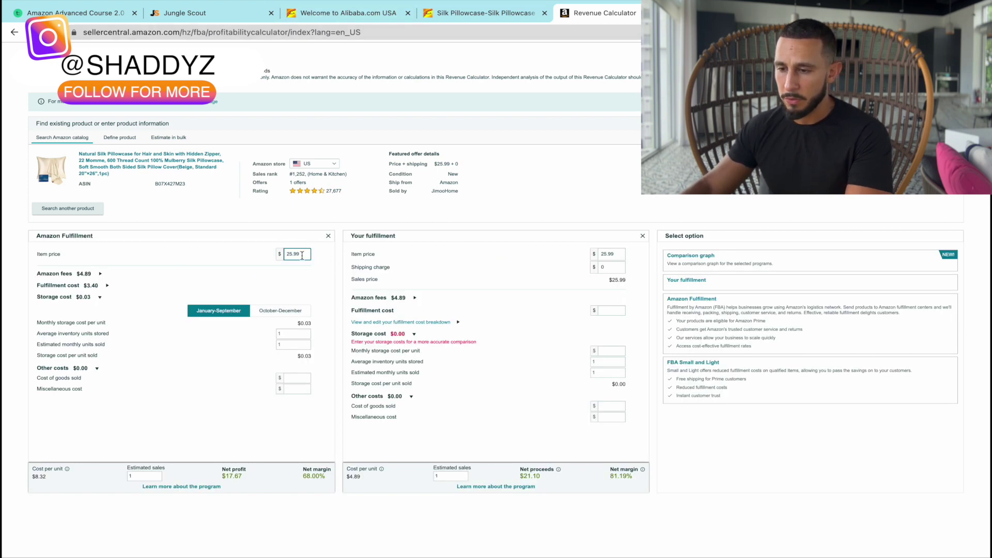
- For Amazon Fulfillment, set the item price to $32, the cost of goods sold to $2.8 and the miscellaneous cost to $0.50
left_click(257, 281)
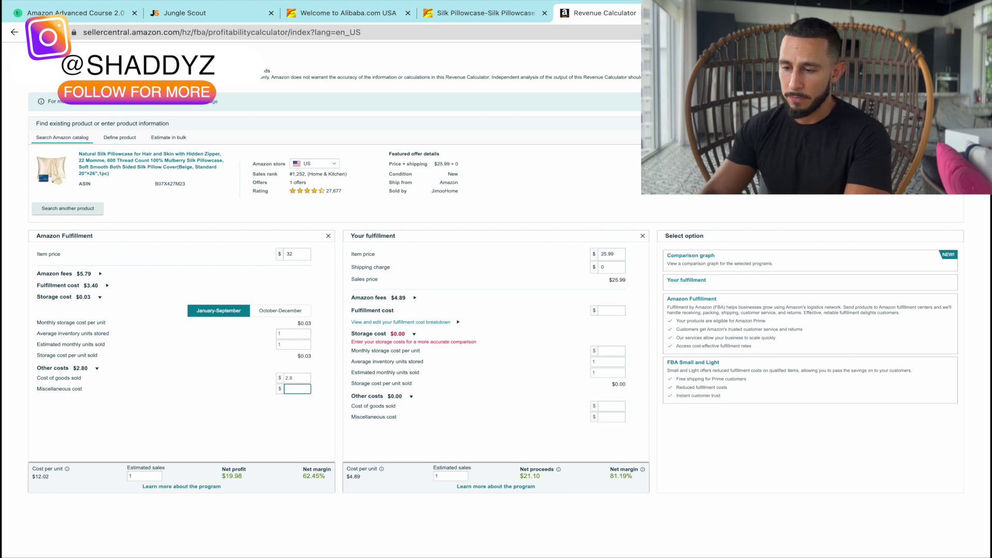
type("0")
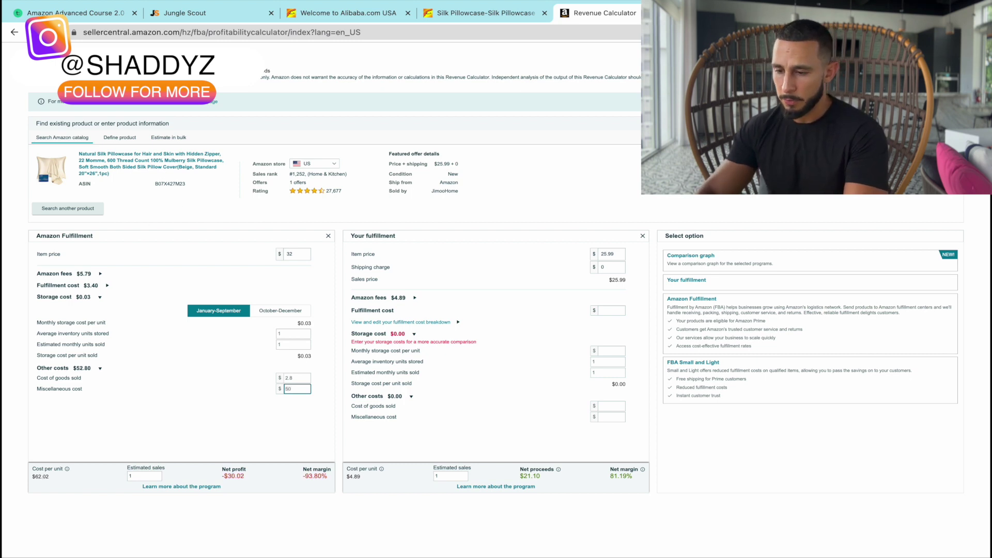
key("BackSpace")
key("BackSpace")
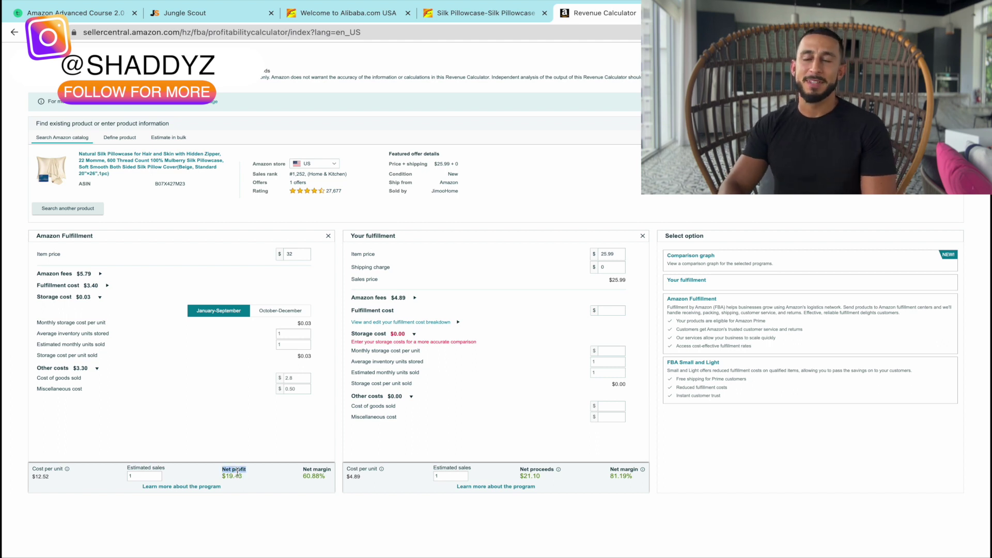
left_click(265, 452)
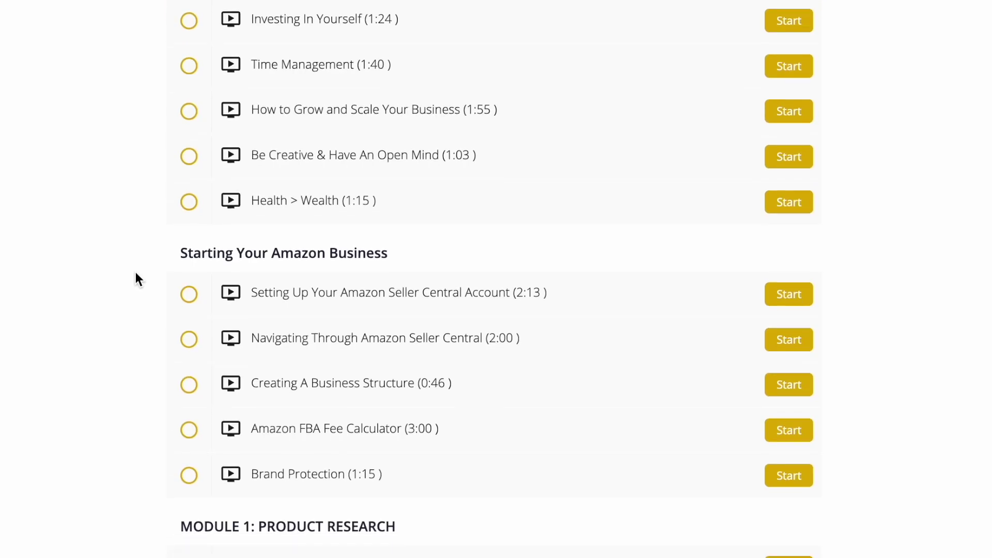
- Open the Product Research Introduction lesson from the Amazon course curriculum and mute its video
scroll(136, 279, "down", 1)
scroll(137, 279, "down", 6)
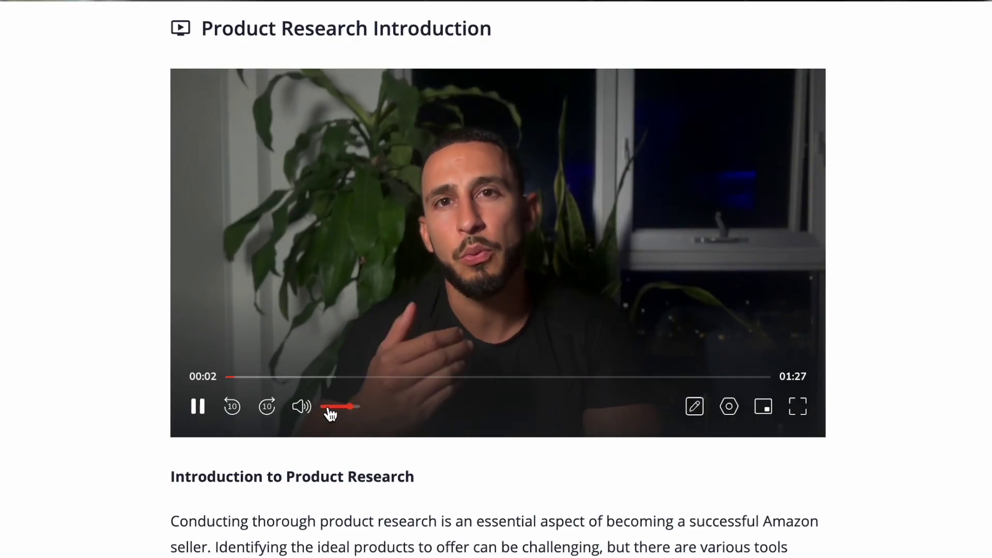
left_click(309, 408)
scroll(284, 370, "down", 1)
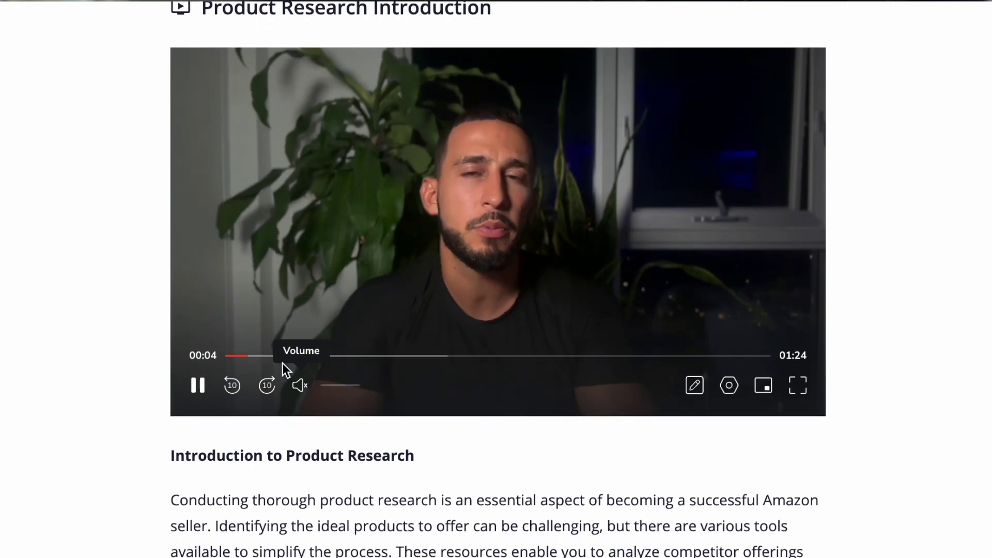